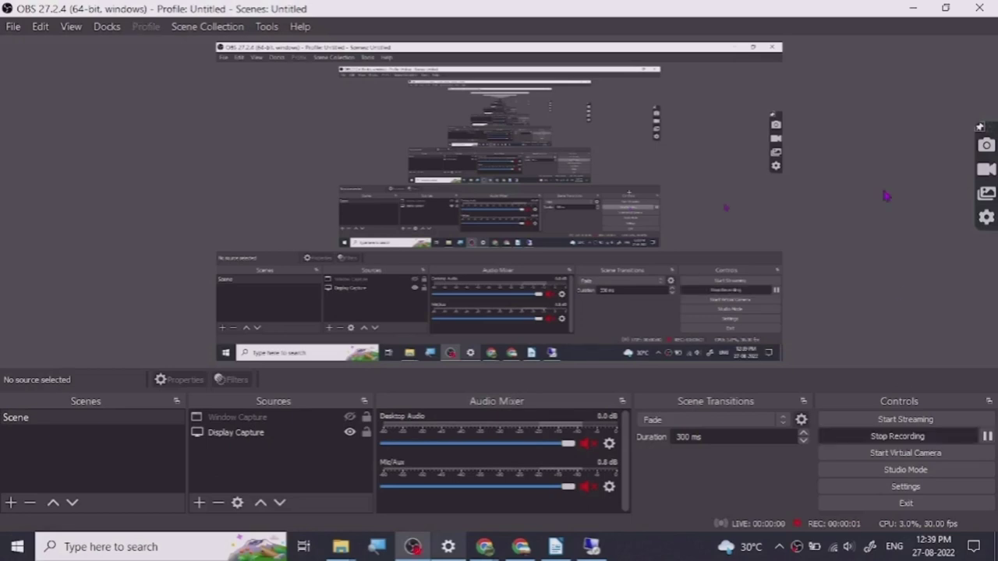
click(912, 7)
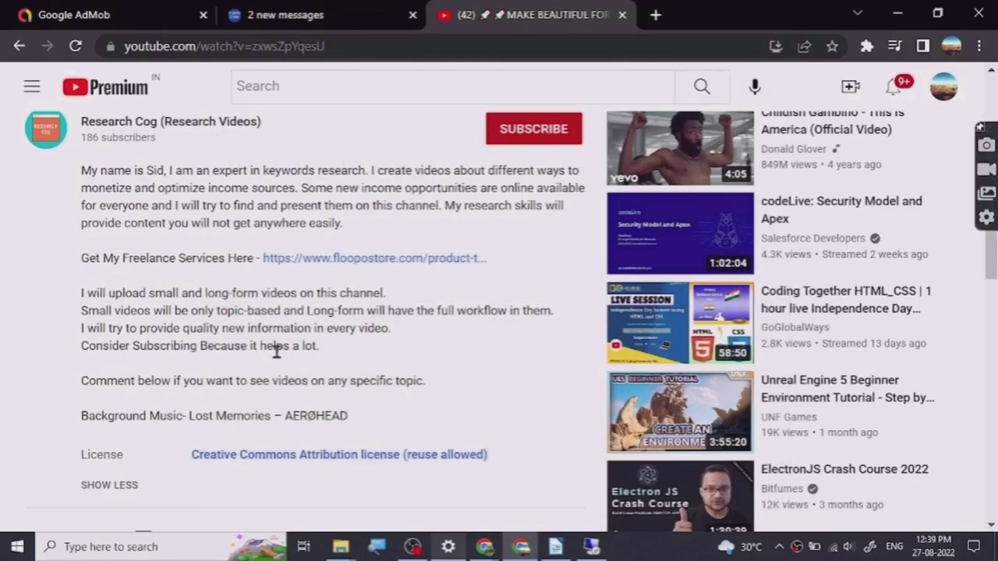
scroll(260, 339, up, 3)
scroll(259, 343, down, 3)
scroll(200, 301, up, 2)
scroll(180, 349, down, 2)
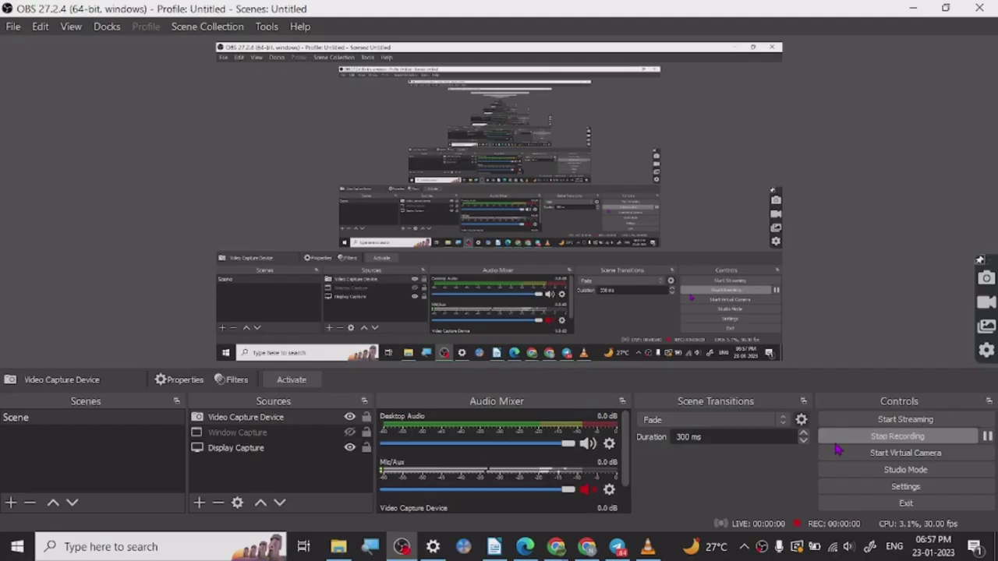
Step: Bring up the Etsy digital planner search results and dismiss the video download bar covering them
click(908, 8)
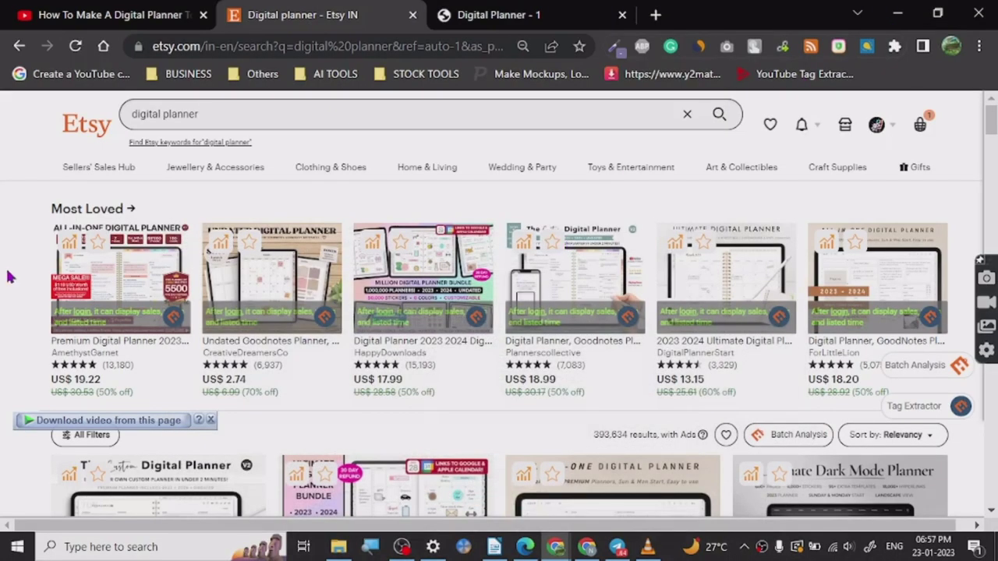
click(210, 420)
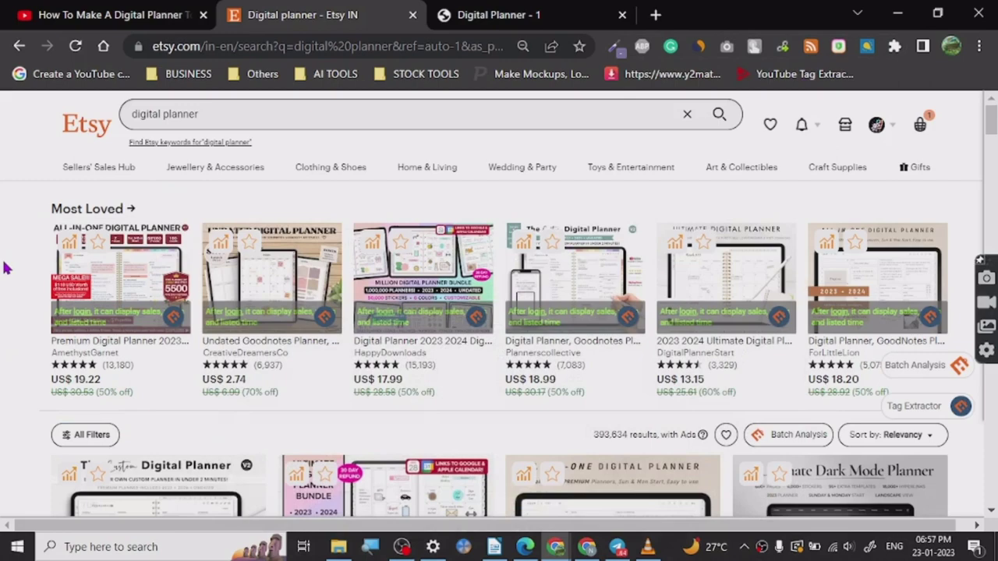
Step: Switch to LibreOffice Writer and write the heading "Digital Planner -" in the blank document
click(494, 547)
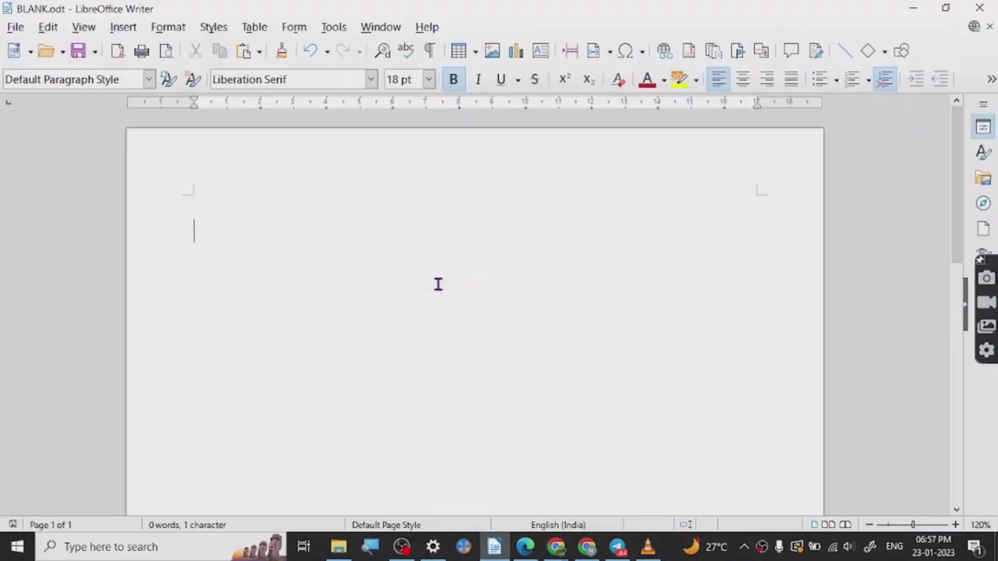
text(digital)
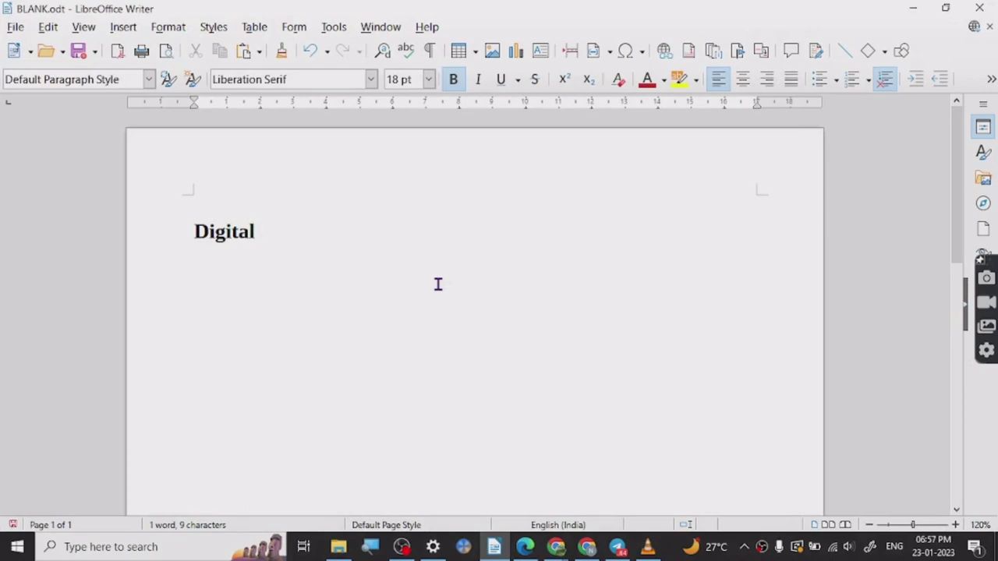
text( Su)
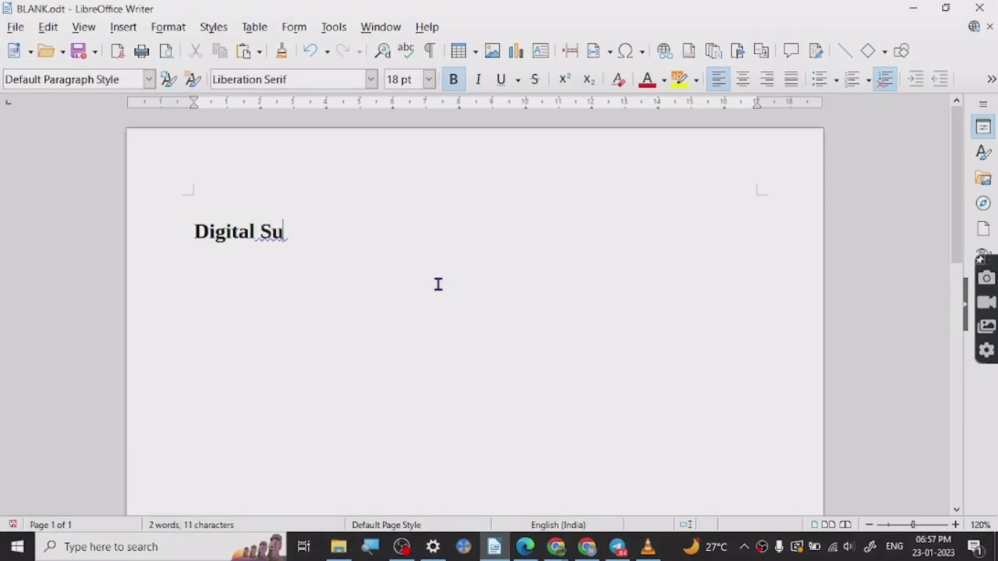
key(BackSpace)
key(BackSpace)
text(planne)
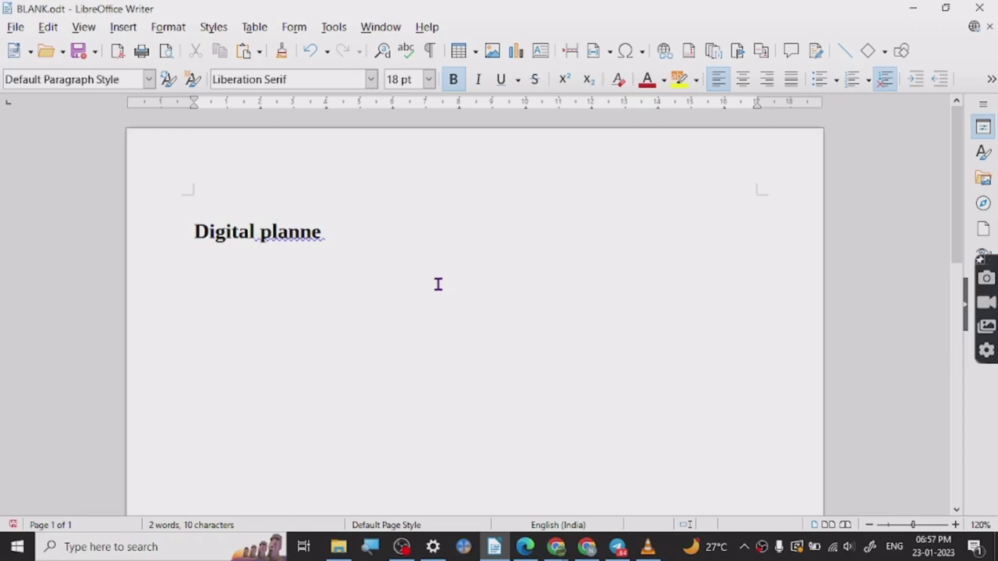
text(rr -)
click(338, 229)
key(BackSpace)
click(265, 234)
key(BackSpace)
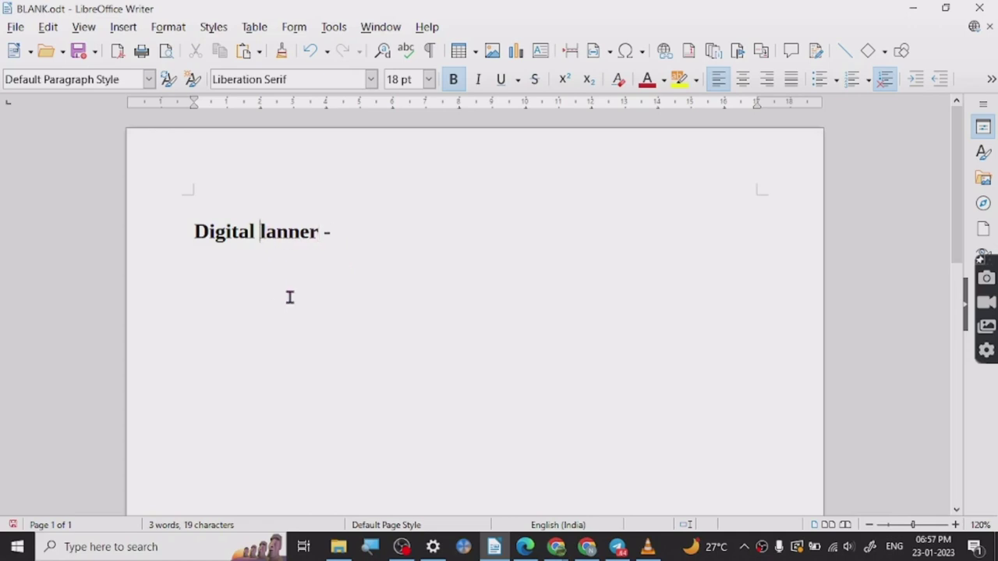
text(P)
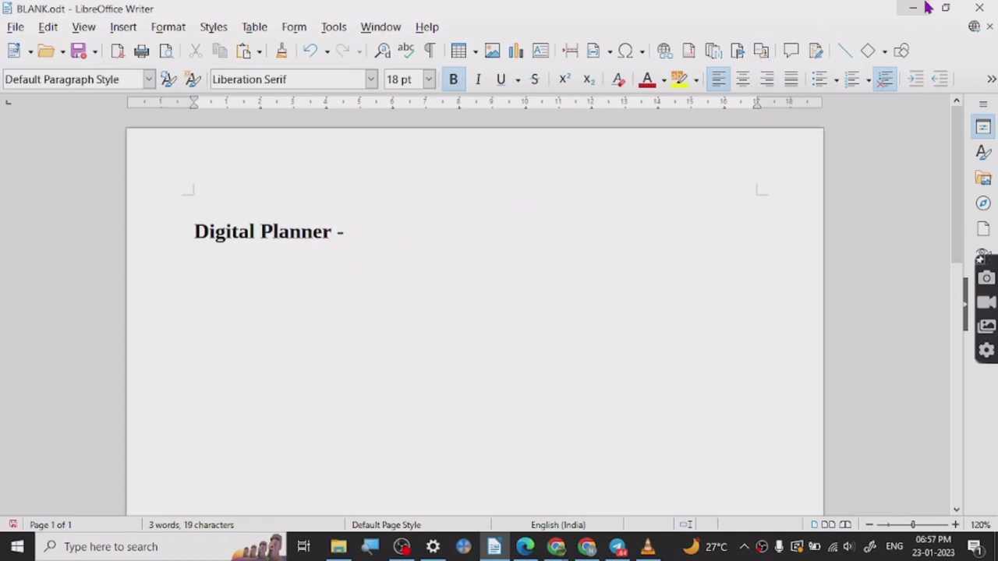
Step: Go back to the Etsy search results in the browser and open the first ad listing, The Custom Digital Planner, in a new tab
click(913, 7)
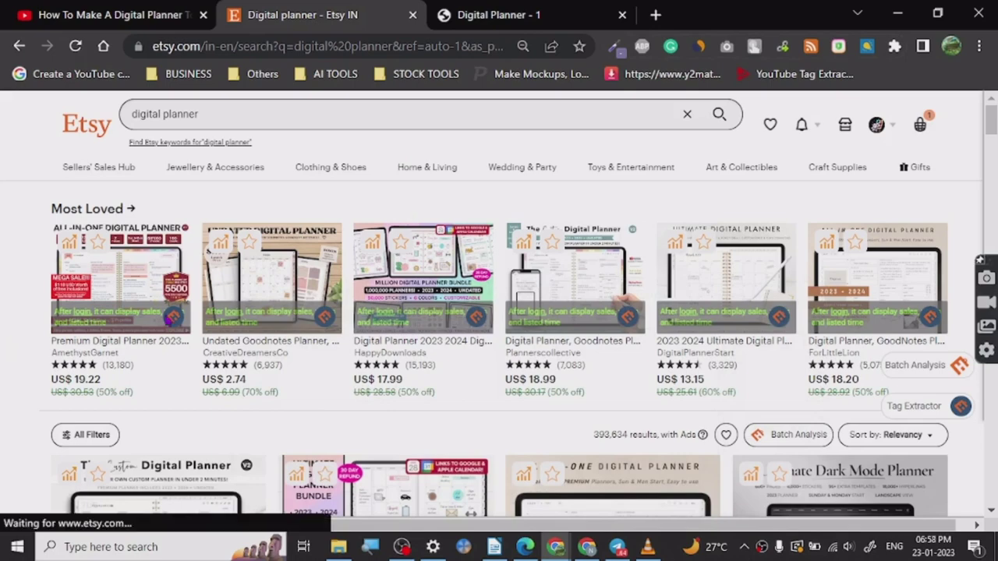
scroll(6, 289, down, 5)
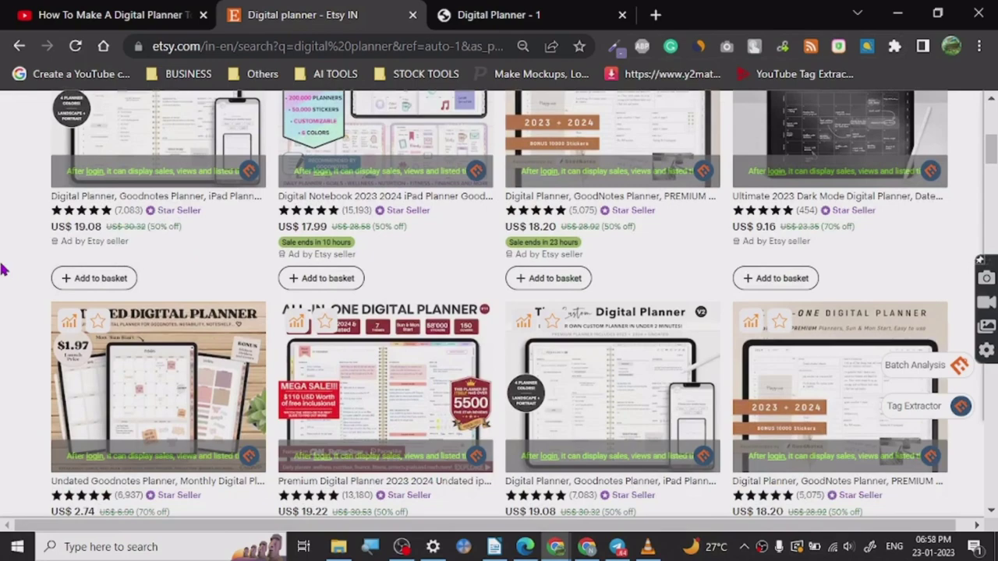
scroll(109, 234, up, 1)
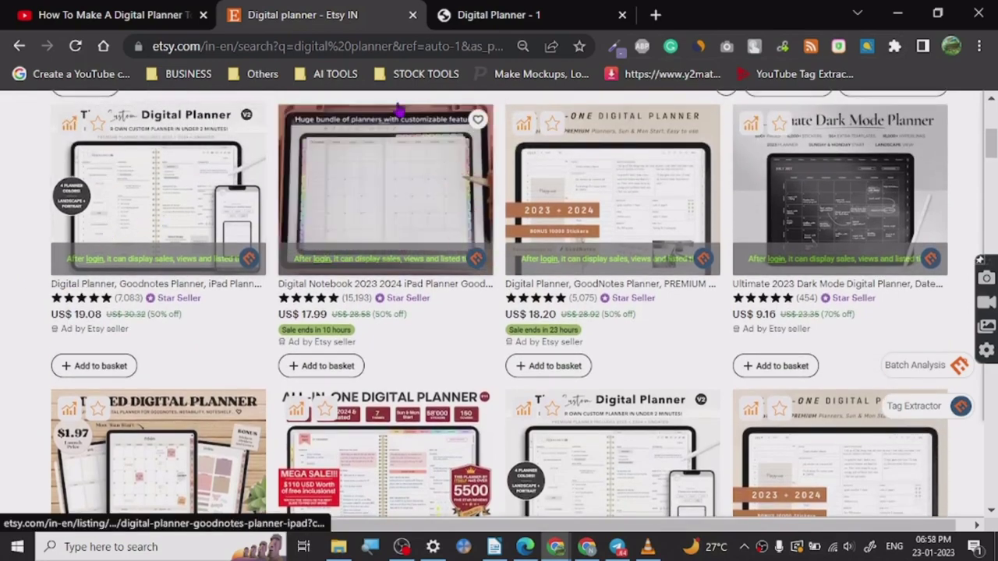
right_click(140, 222)
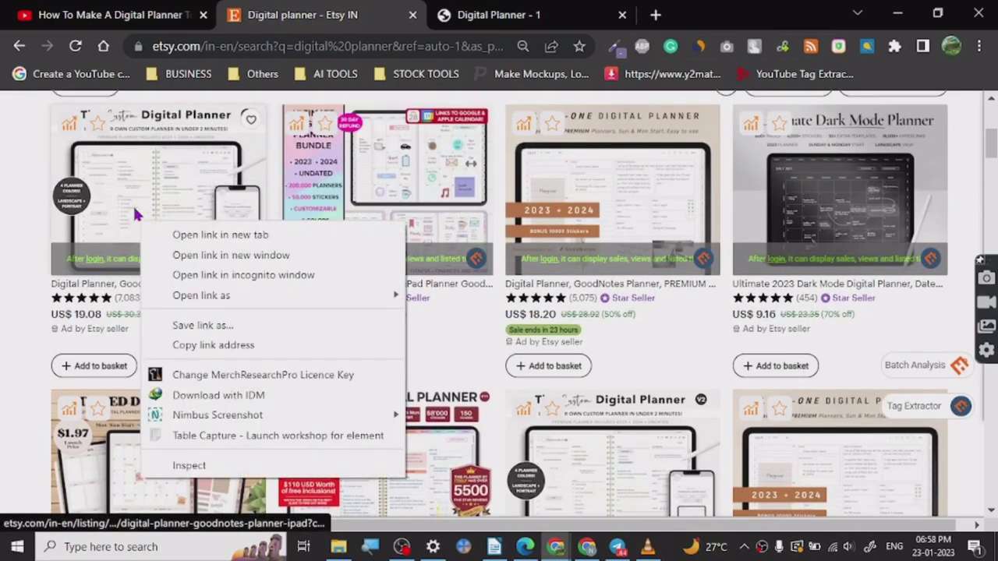
click(208, 232)
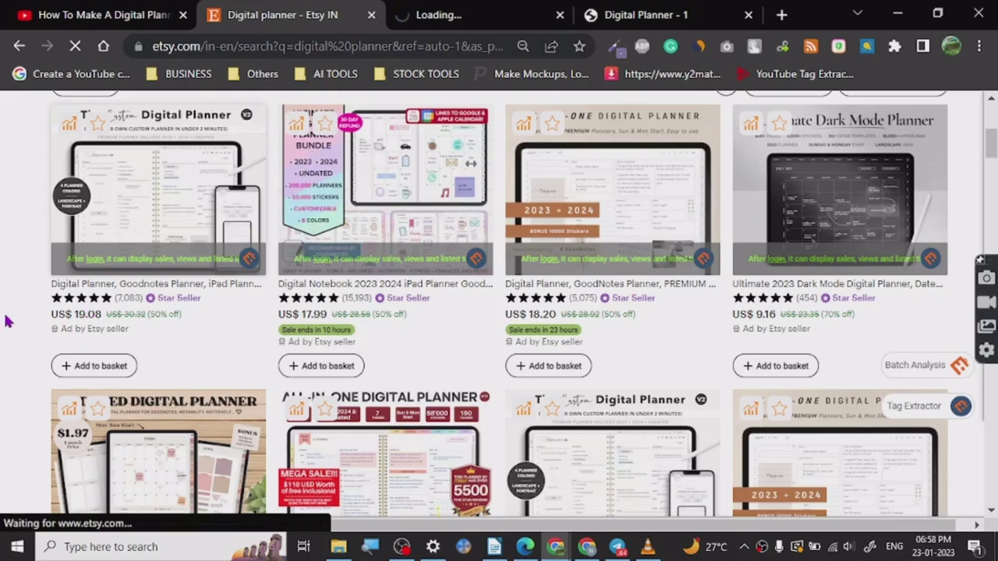
Step: Look through more of the digital planner listings in the Etsy search results
scroll(8, 321, down, 2)
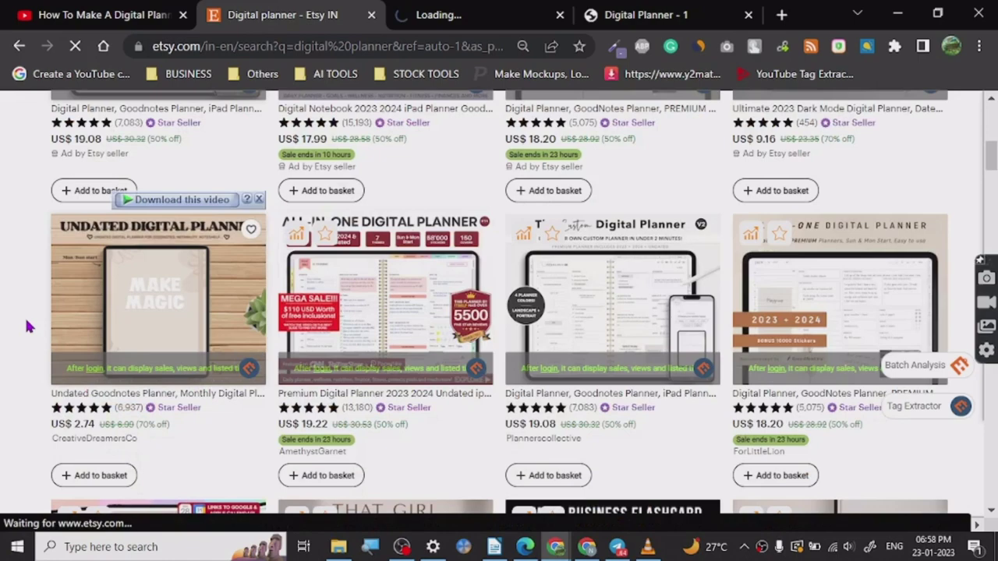
scroll(28, 327, down, 2)
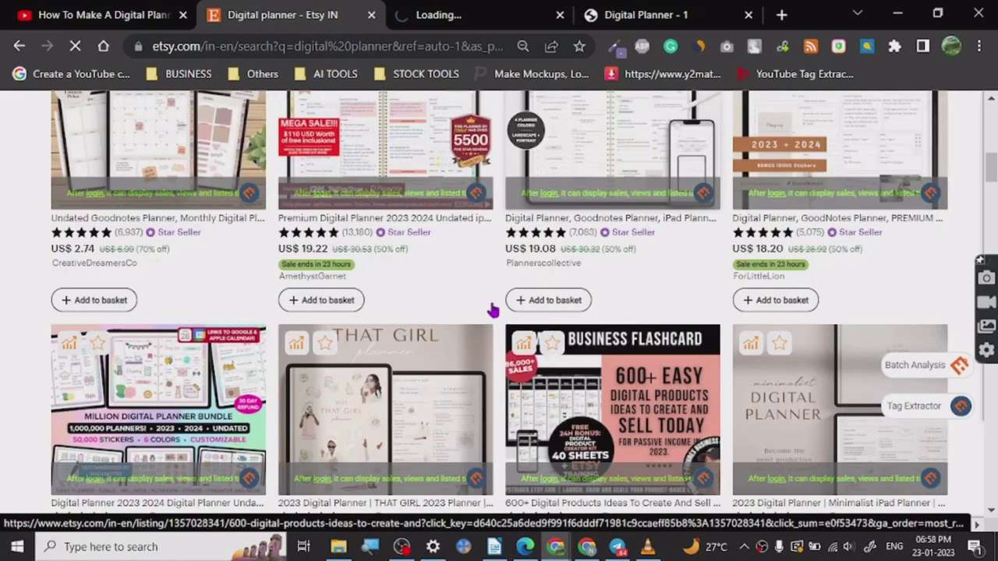
scroll(493, 310, up, 1)
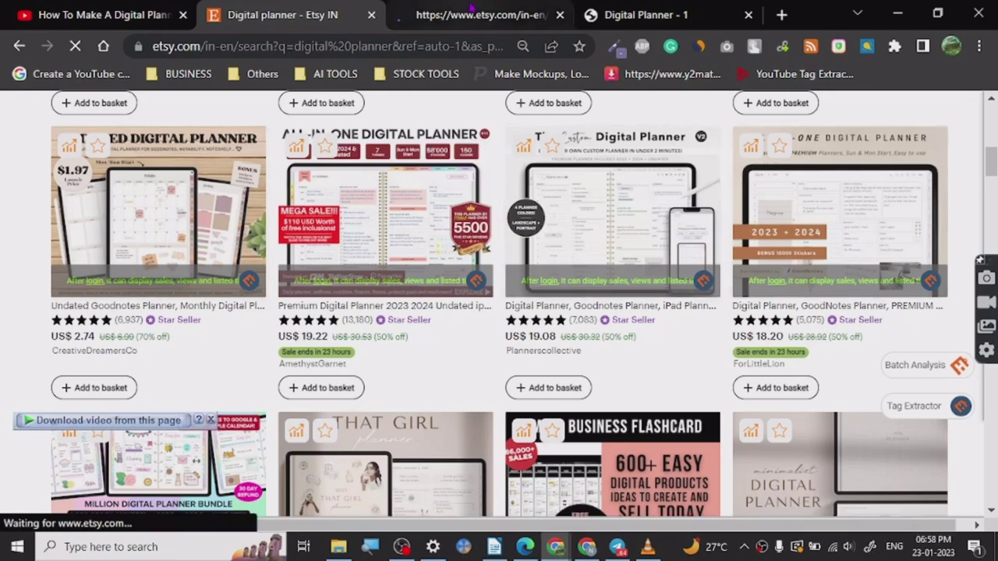
Step: View the Custom Digital Planner listing and step through its product images up to the daily and weekly pages
click(472, 11)
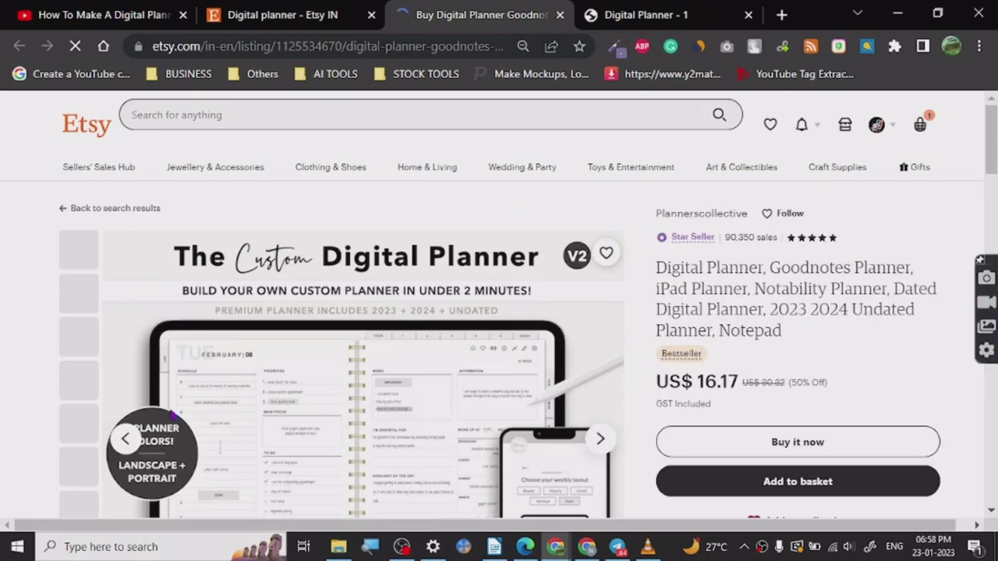
scroll(590, 205, down, 2)
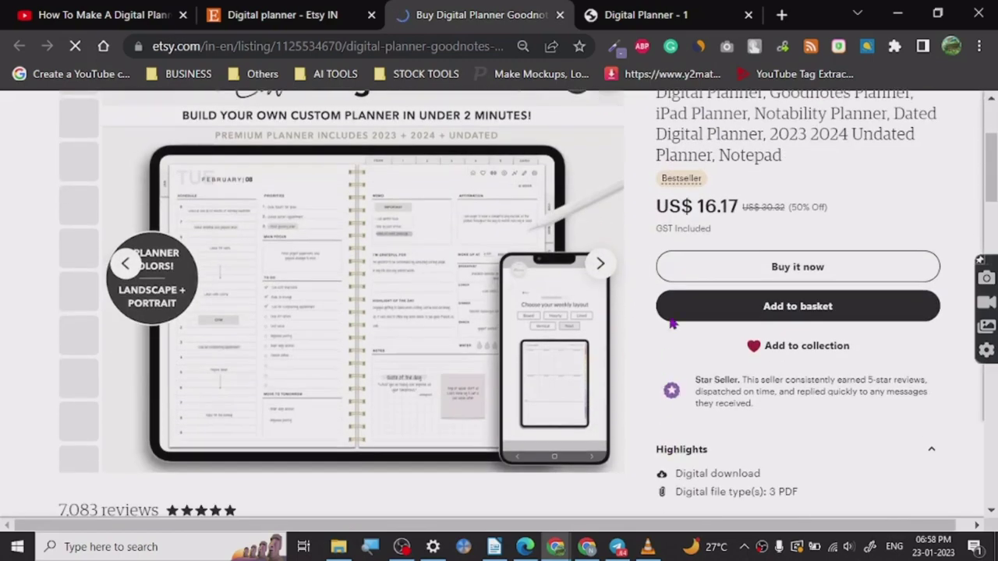
scroll(668, 320, up, 2)
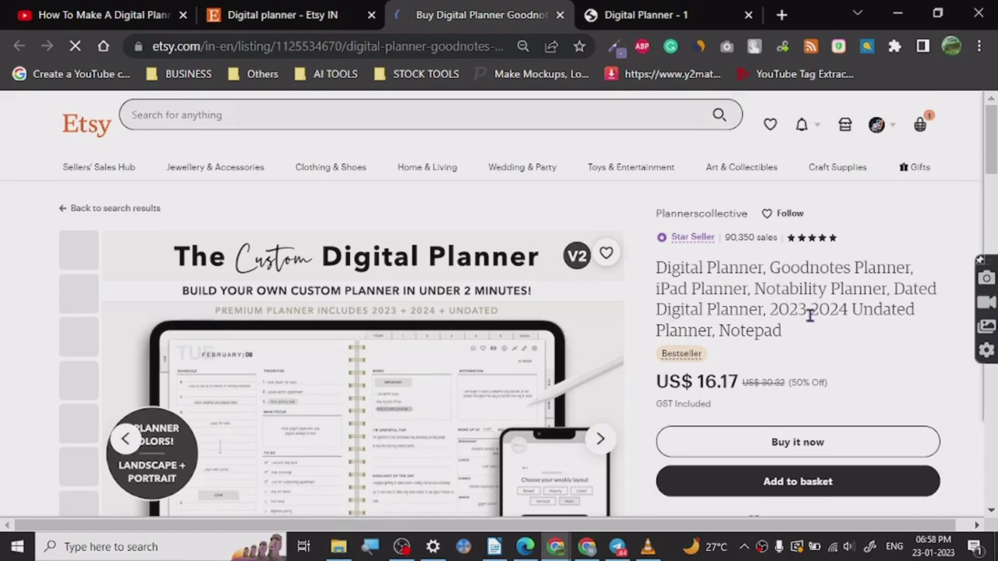
scroll(697, 327, down, 2)
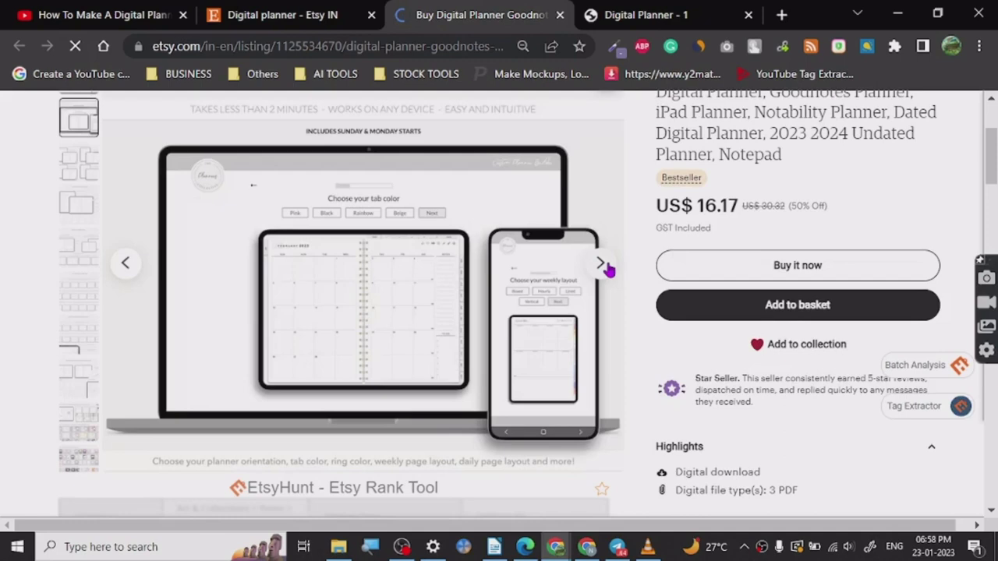
click(605, 265)
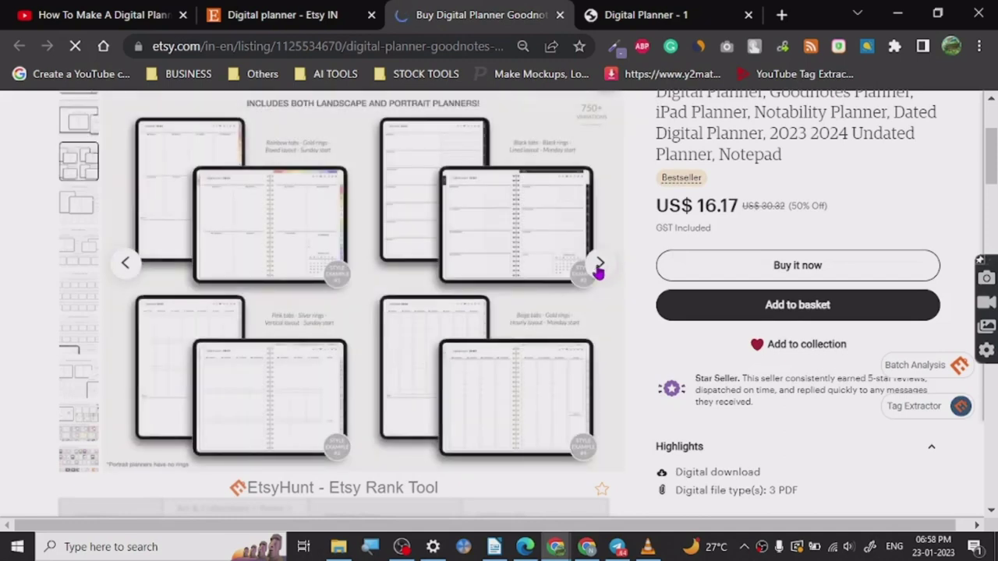
scroll(600, 327, up, 1)
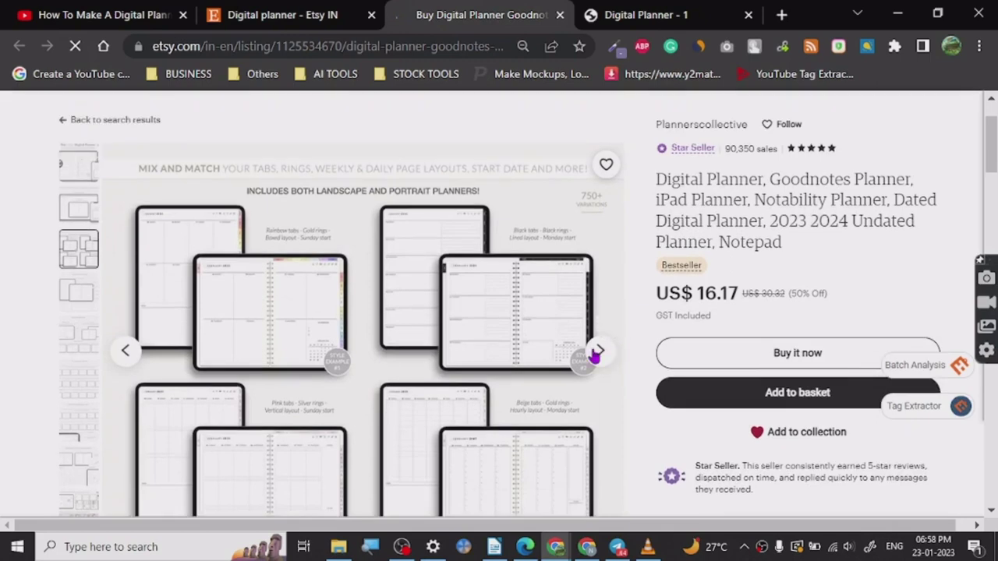
click(597, 353)
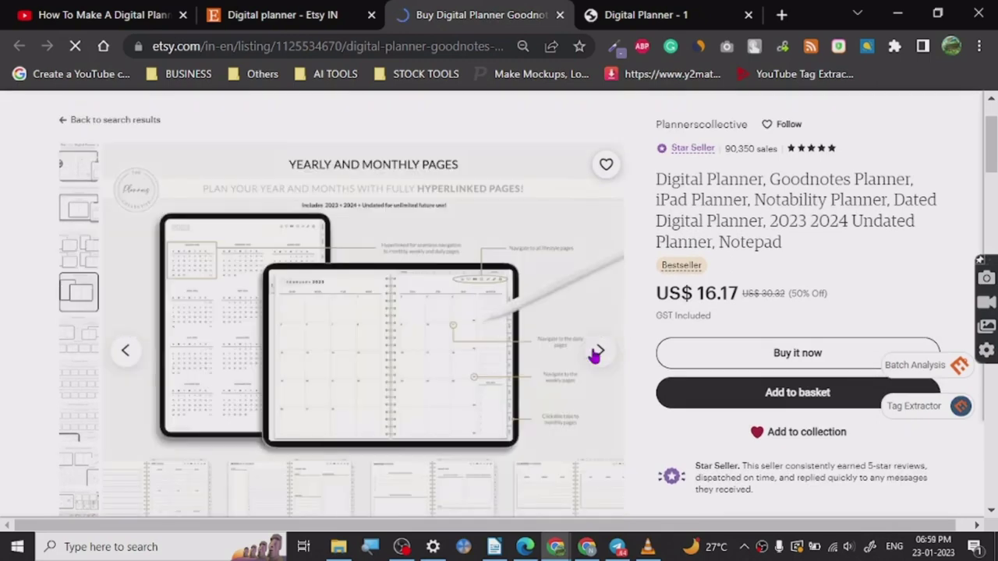
click(595, 355)
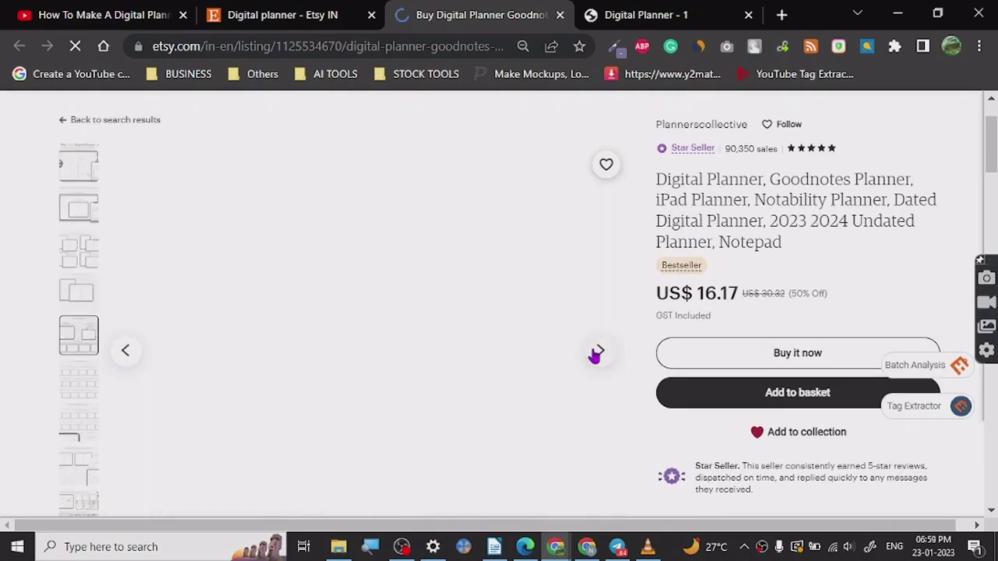
Step: View the Digital Planner - 1 PDF and look through its Daily Planner cover, Monday and Tuesday pages
click(657, 9)
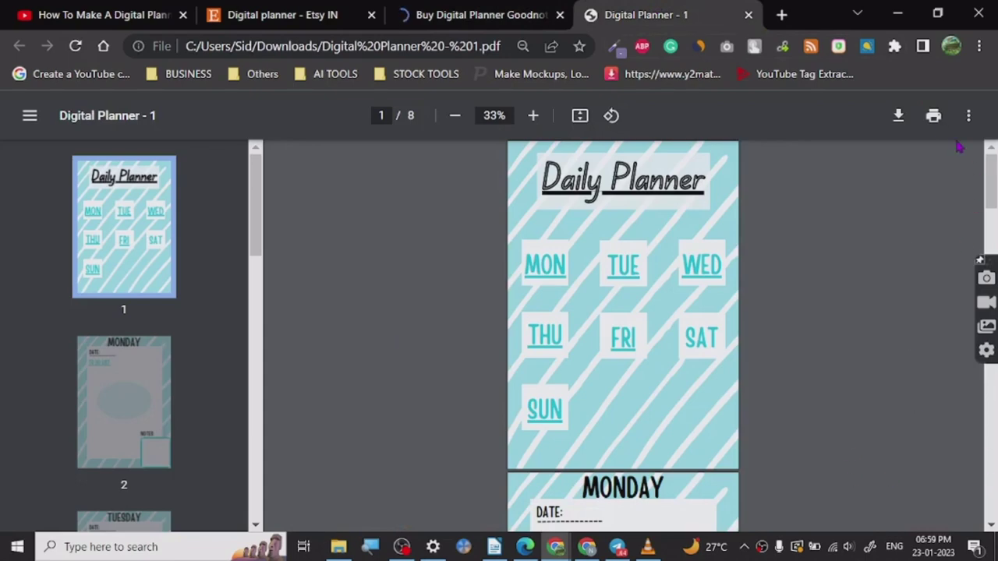
scroll(584, 291, up, 1)
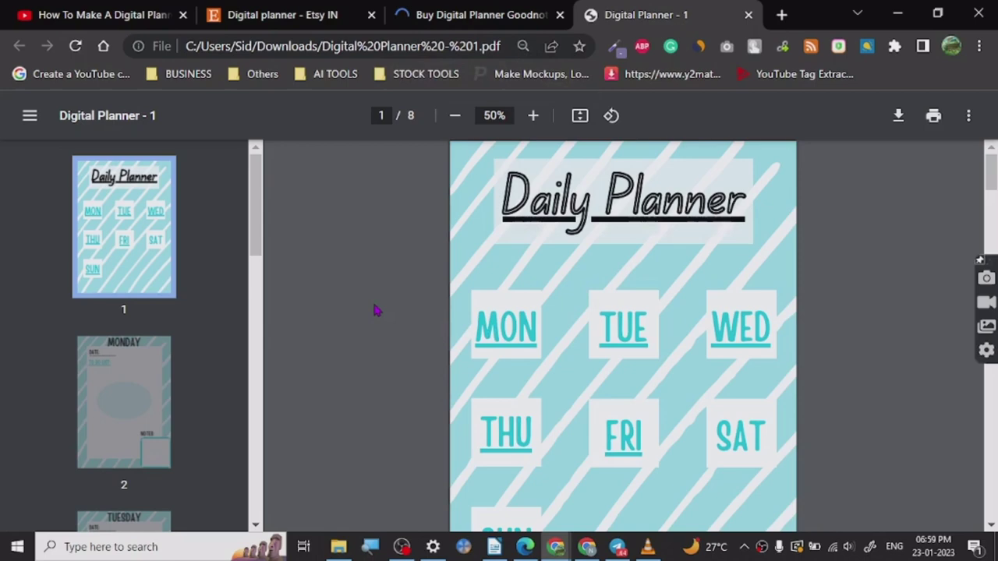
scroll(377, 287, down, 3)
scroll(375, 289, down, 3)
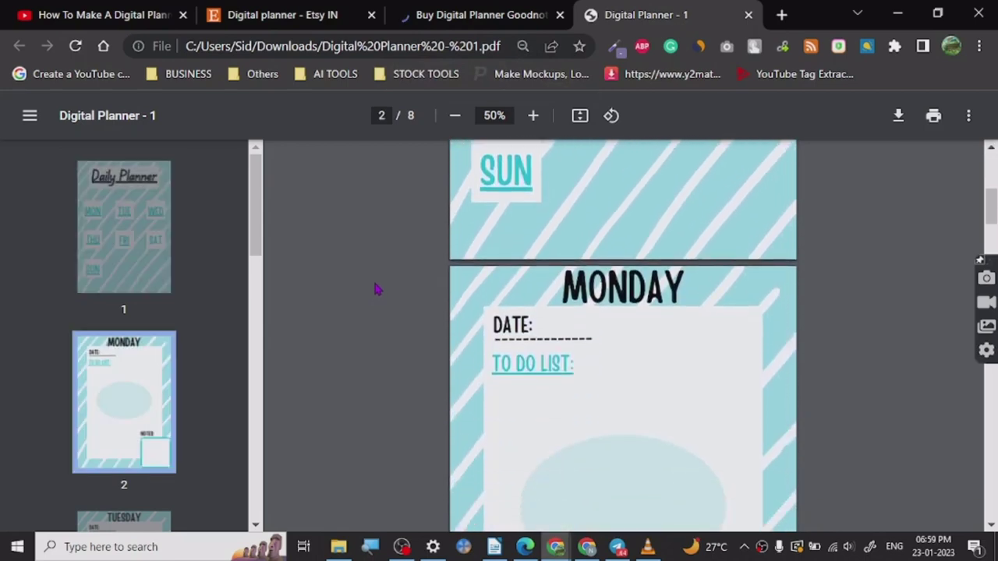
scroll(375, 289, down, 5)
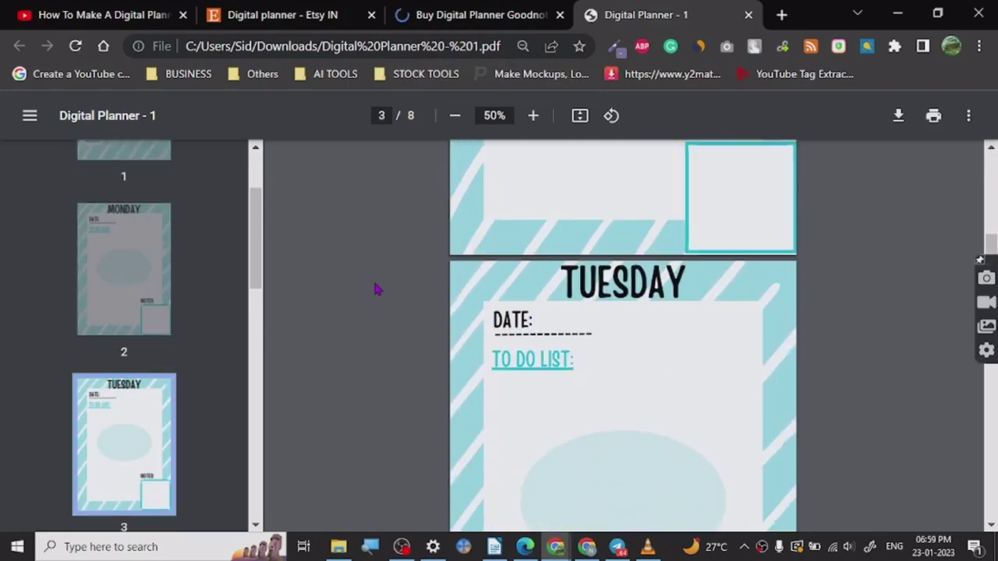
scroll(375, 289, down, 2)
key(ctrl+shift+Tab)
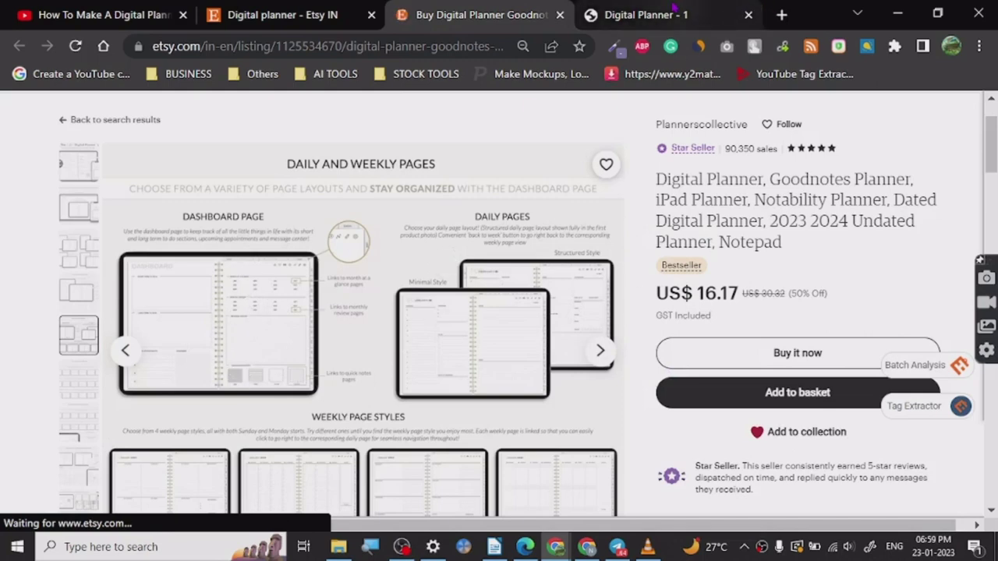
key(ctrl+Tab)
scroll(393, 382, down, 1)
scroll(392, 382, up, 5)
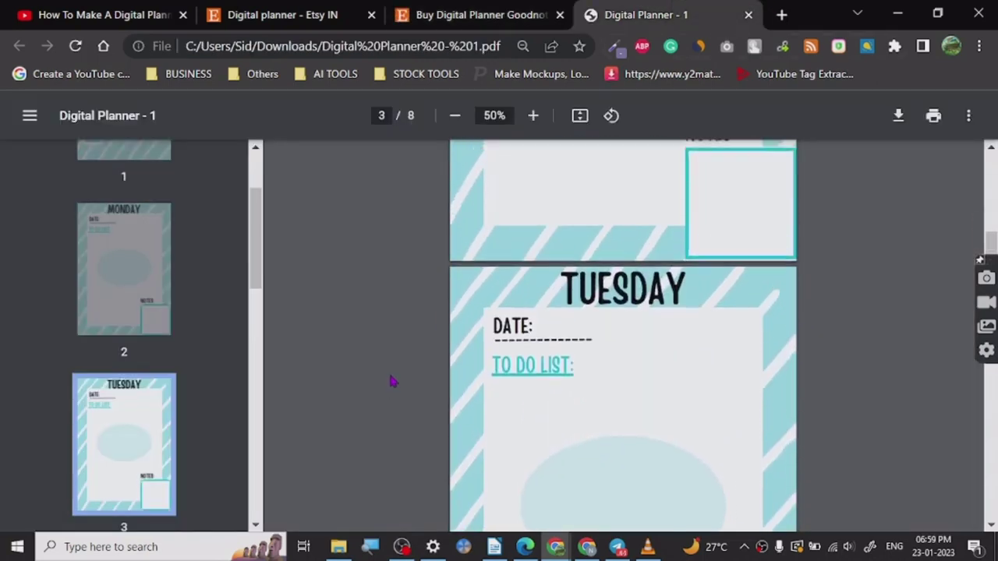
scroll(449, 335, down, 1)
scroll(449, 335, up, 1)
Step: Return to the PDF's Daily Planner cover and follow the MON link to the Monday page
drag(990, 226, 612, 169)
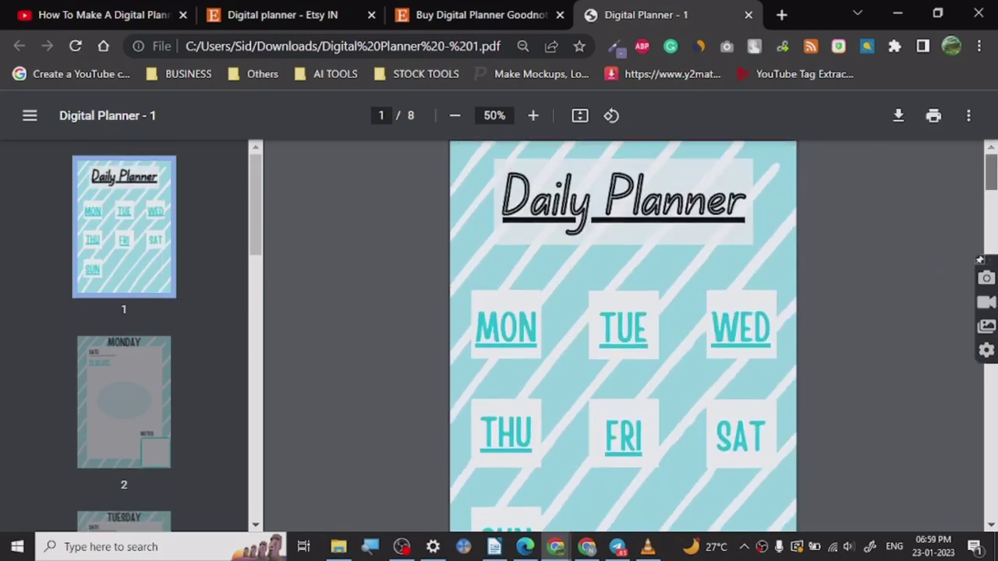
scroll(396, 318, down, 2)
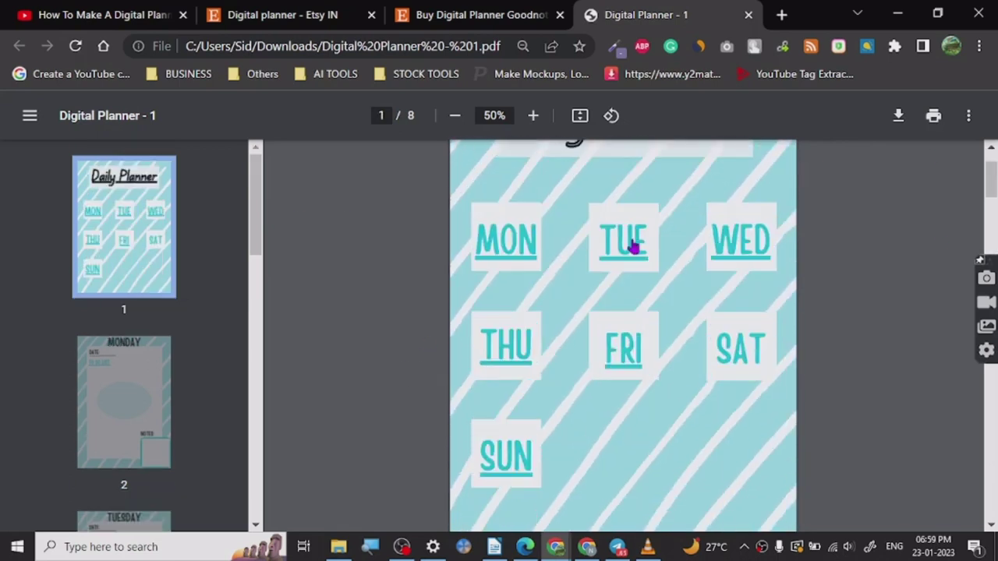
click(509, 260)
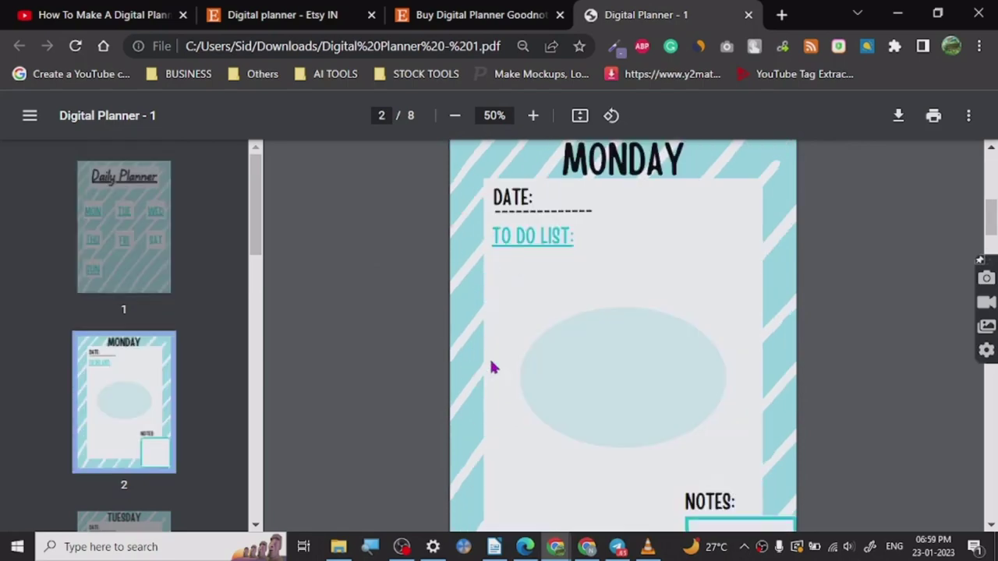
Step: Follow the SAT and THU links from the Daily Planner cover, then briefly check the YouTube digital planner video page before returning to the PDF
click(986, 162)
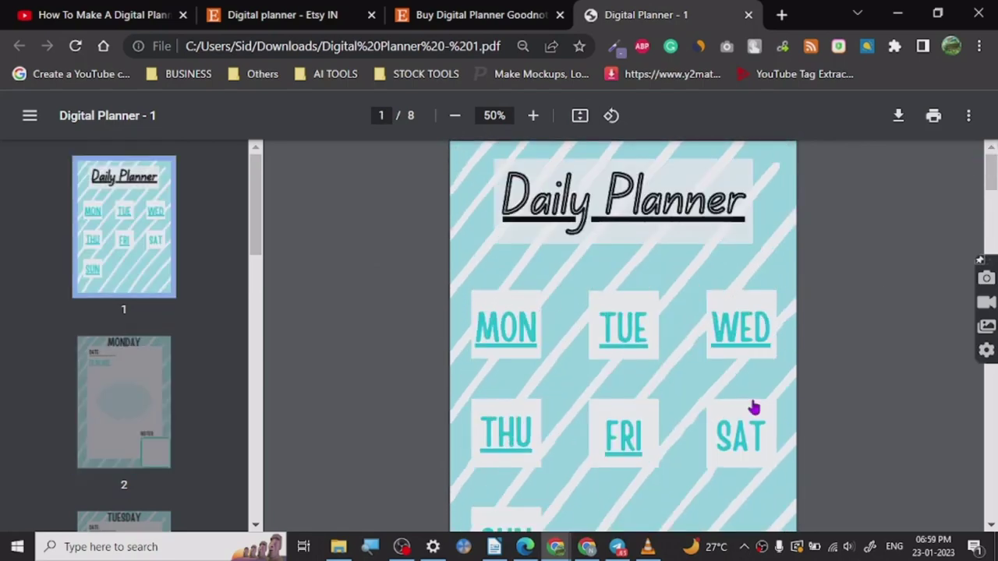
click(753, 428)
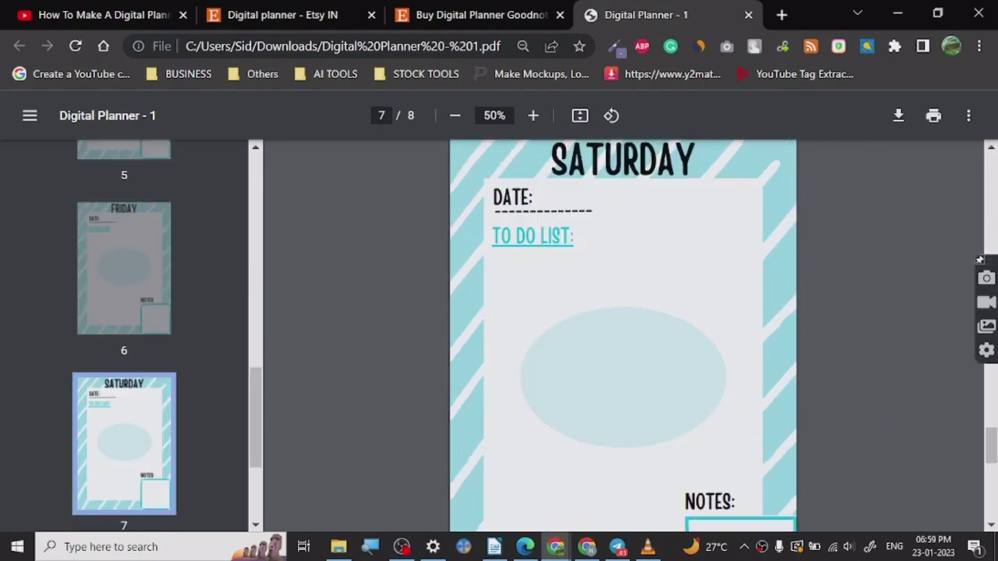
scroll(623, 335, up, 20)
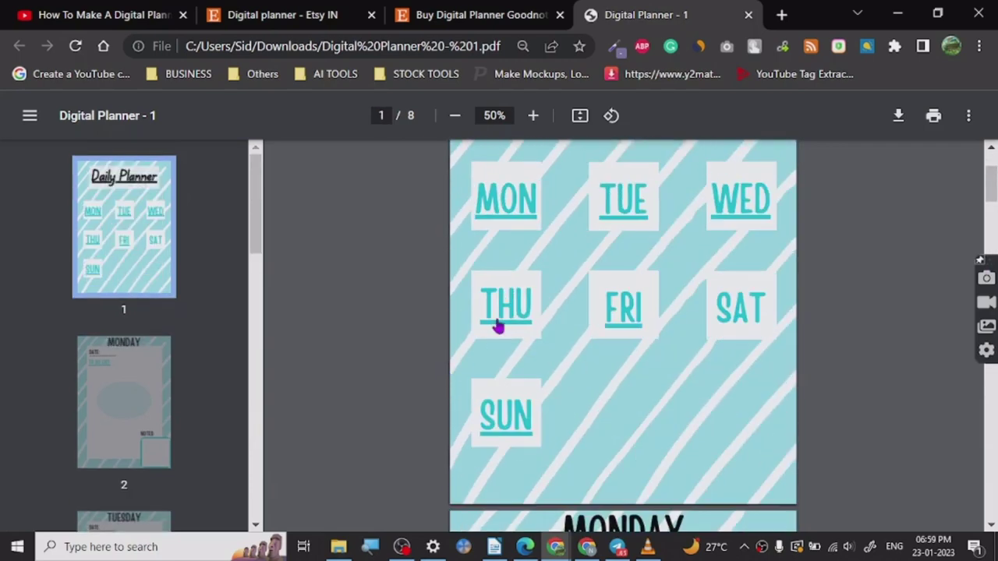
click(494, 328)
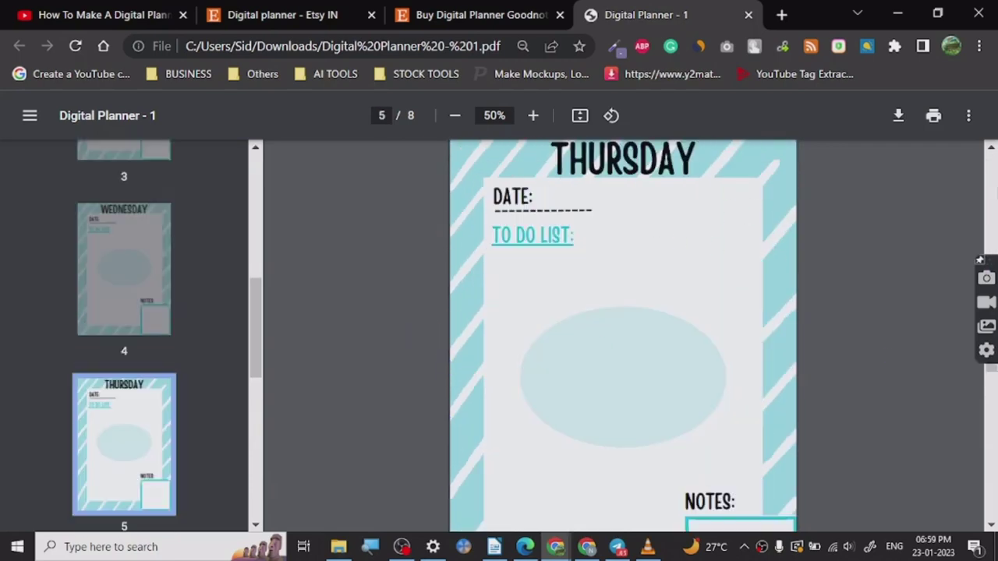
scroll(983, 225, up, 15)
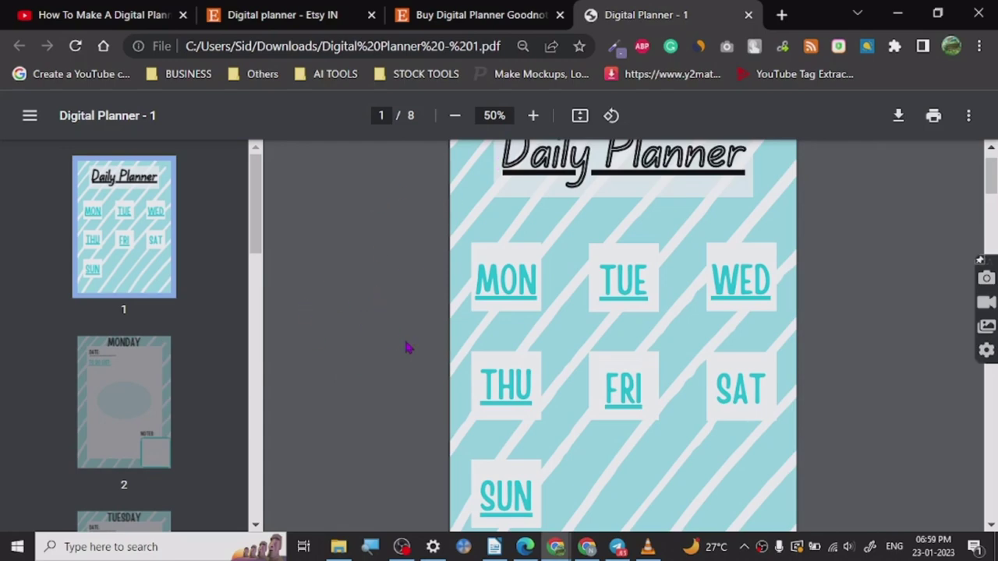
click(56, 9)
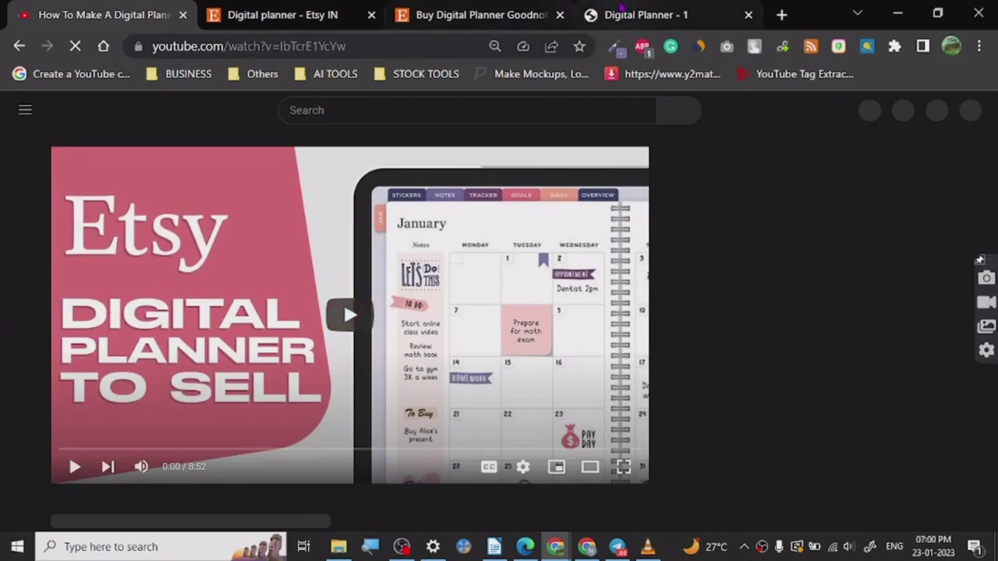
click(615, 11)
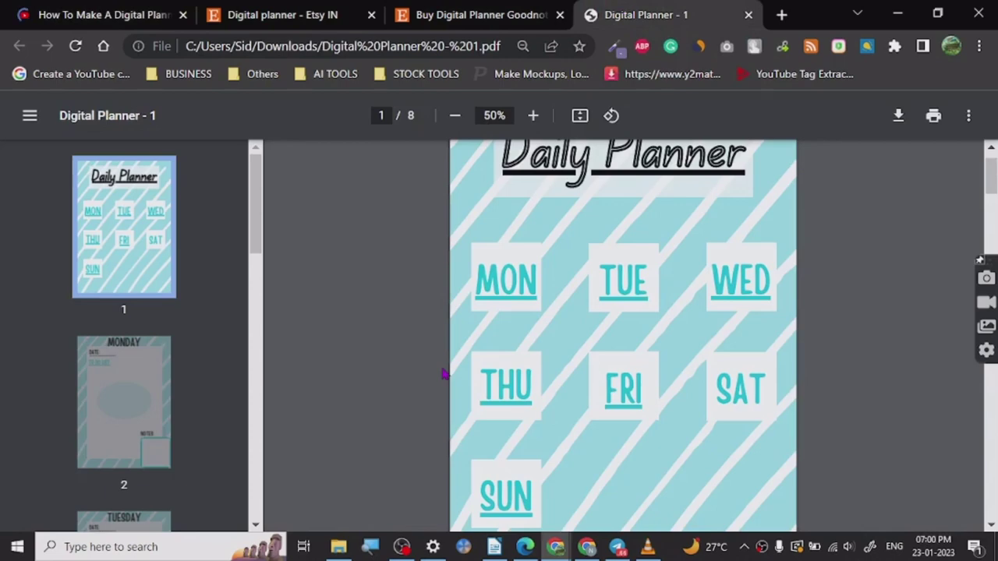
Step: Switch to VLC media player and play the DIGITAL CALANDER WORK FLOW.mp4 recording in full screen
click(647, 546)
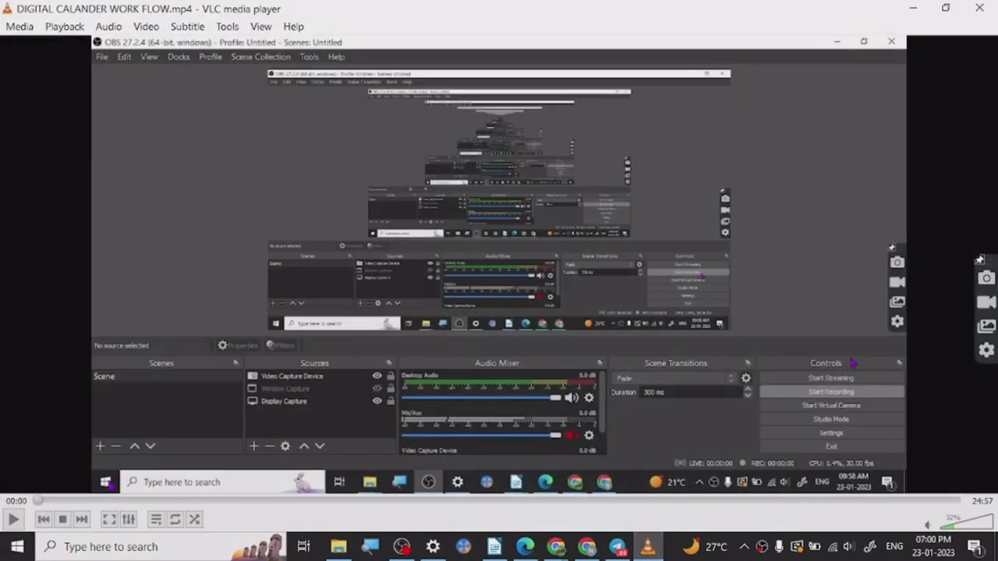
double_click(332, 239)
click(235, 535)
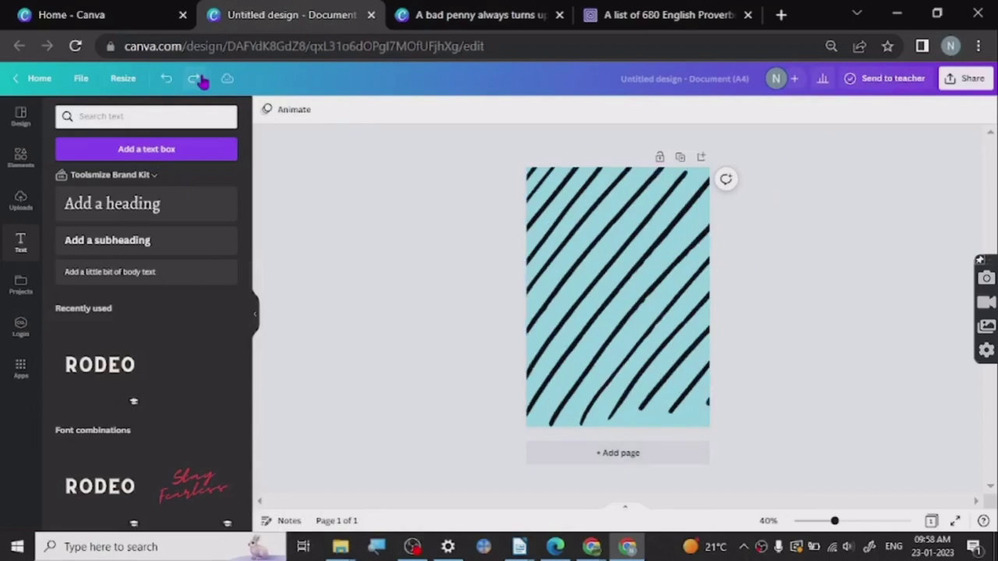
Step: Replace the placeholder text of the Canva Student Font heading on the striped page with "Daily Planner"
mouse_move(265, 395)
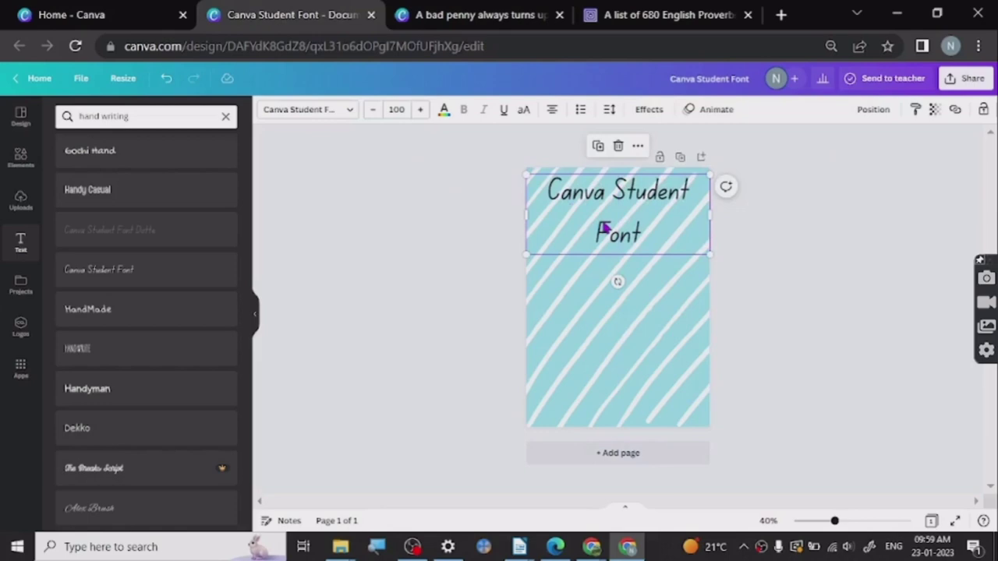
double_click(602, 222)
text(week)
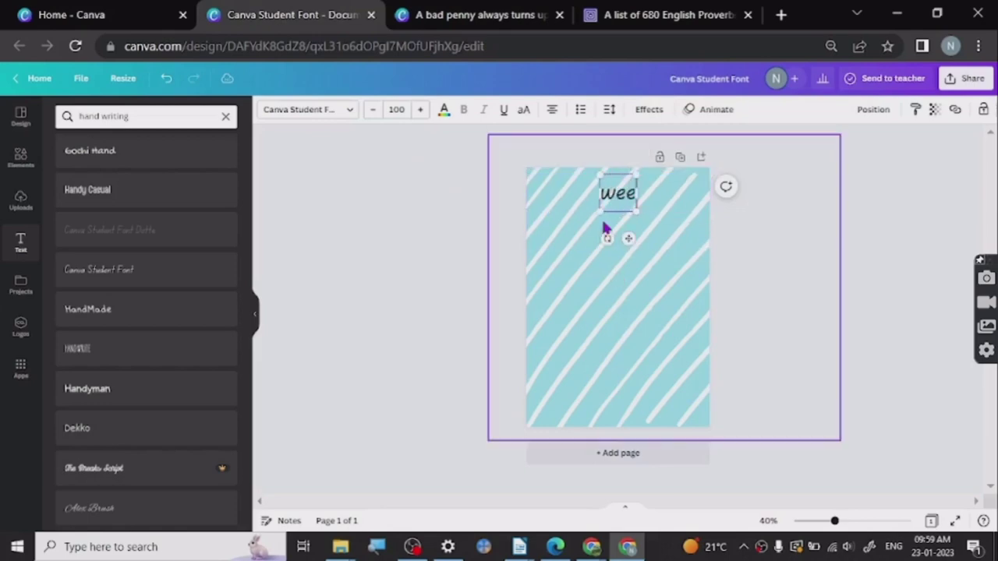
key(BackSpace)
key(BackSpace)
key(BackSpace)
key(BackSpace)
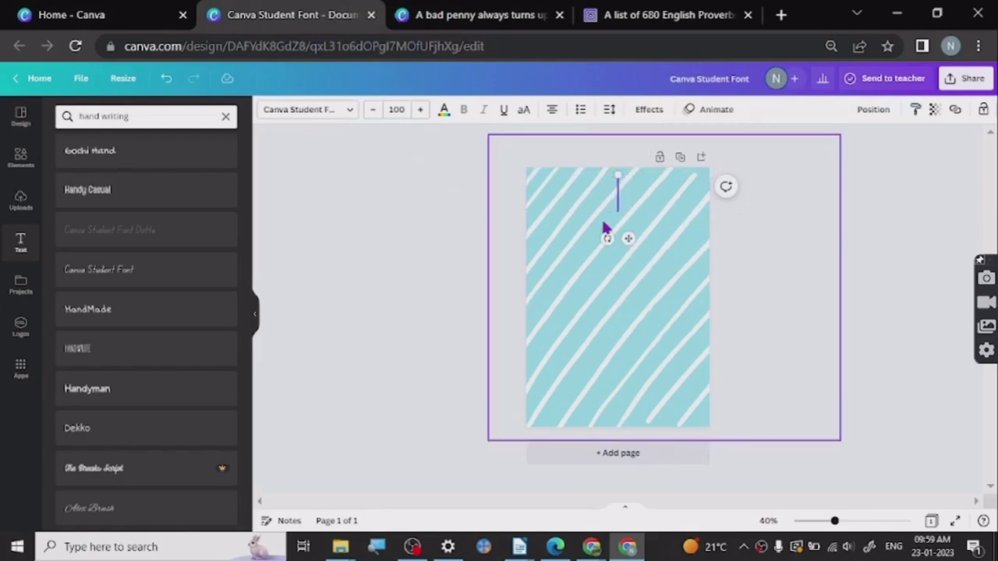
text(Weekly P)
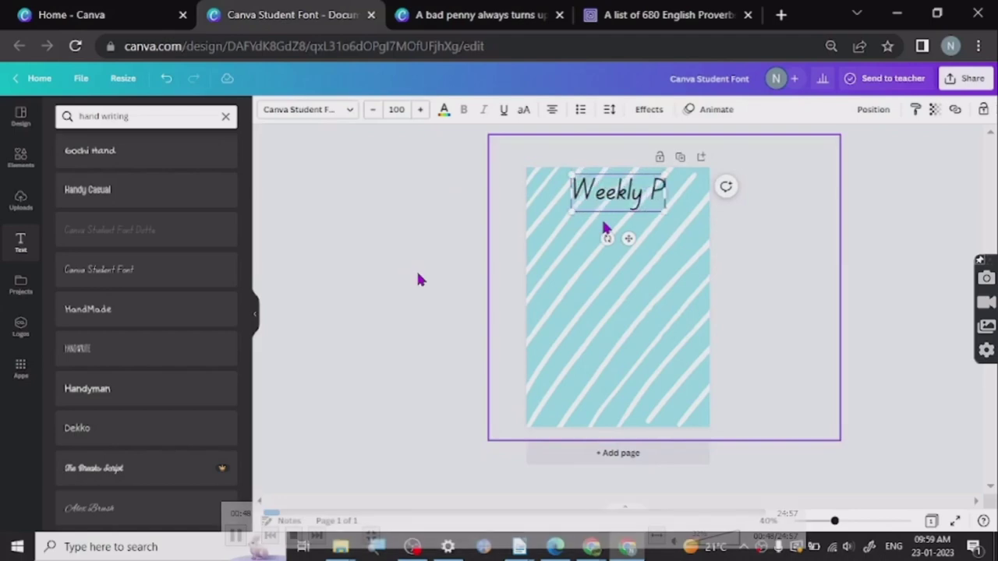
text(lanner)
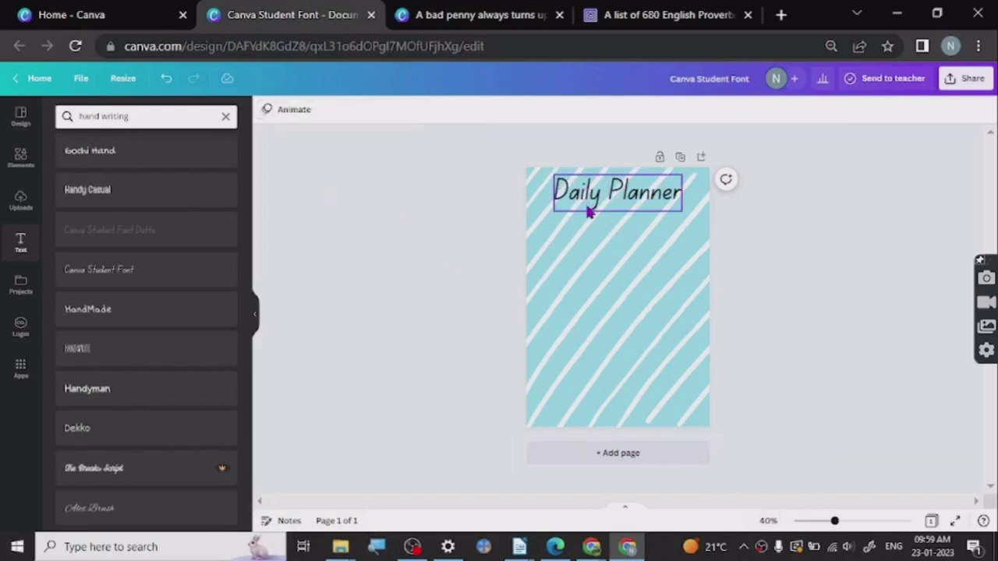
click(404, 254)
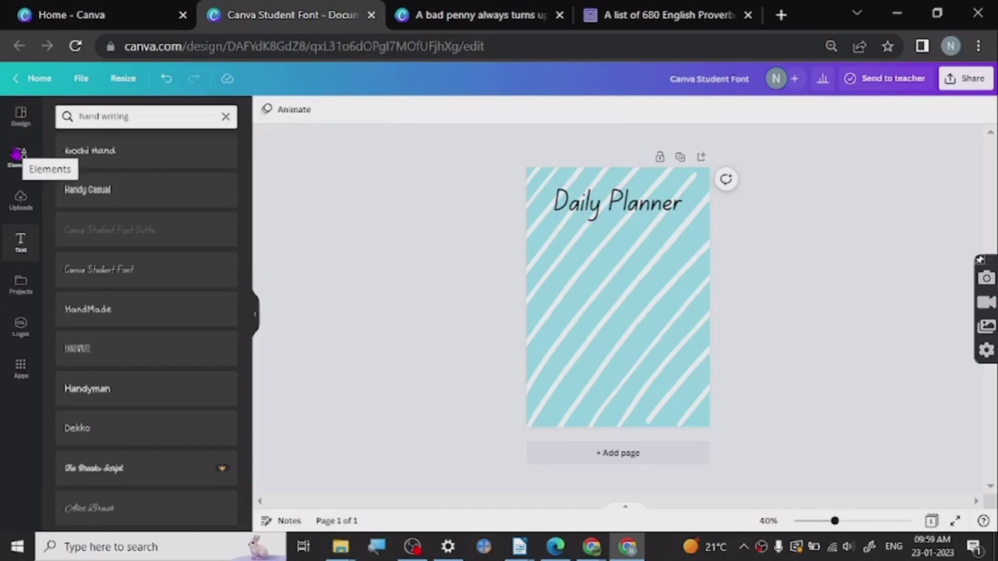
Step: Add a plain square shape from the square element results to the page and fill it with the white document color
mouse_move(286, 514)
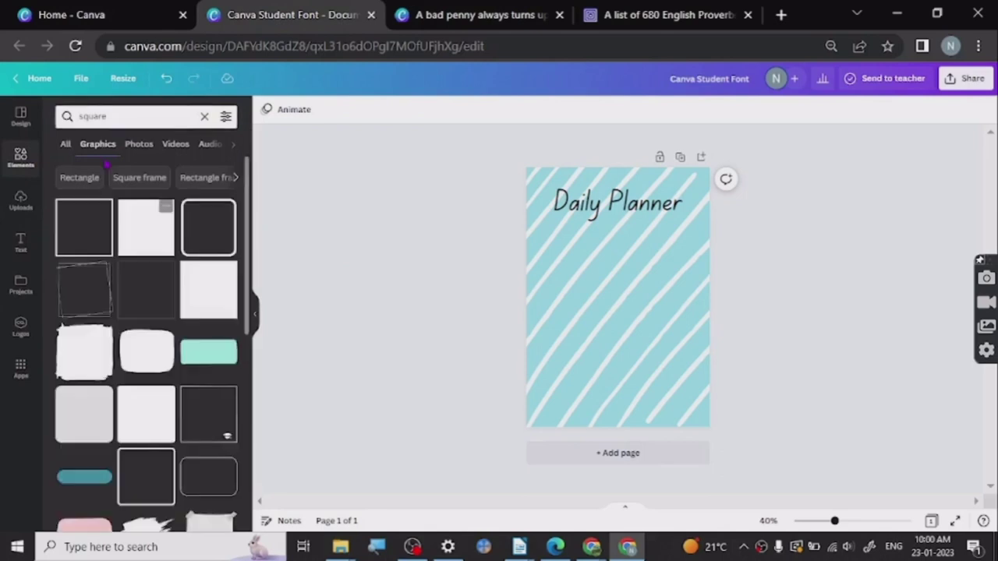
click(65, 147)
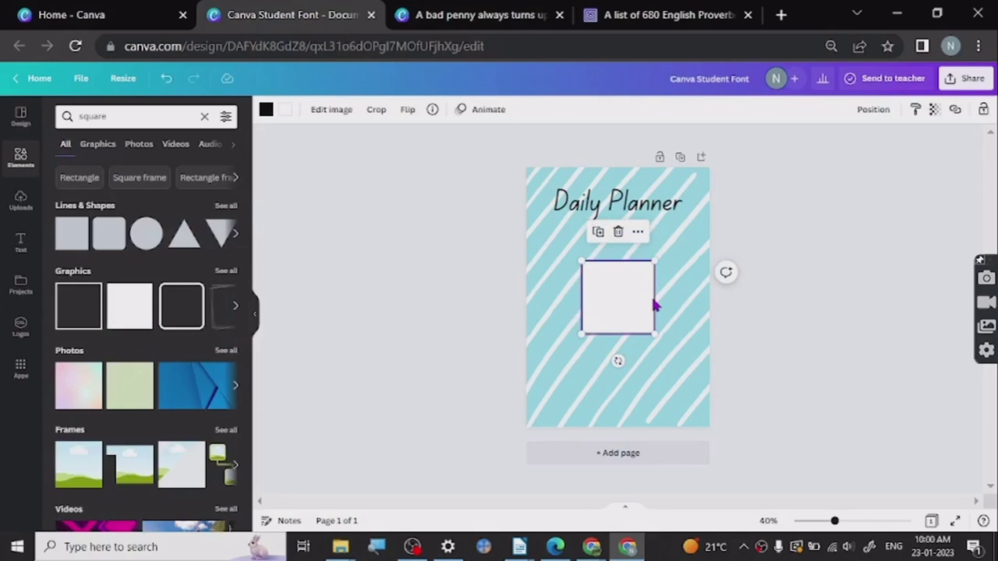
double_click(648, 301)
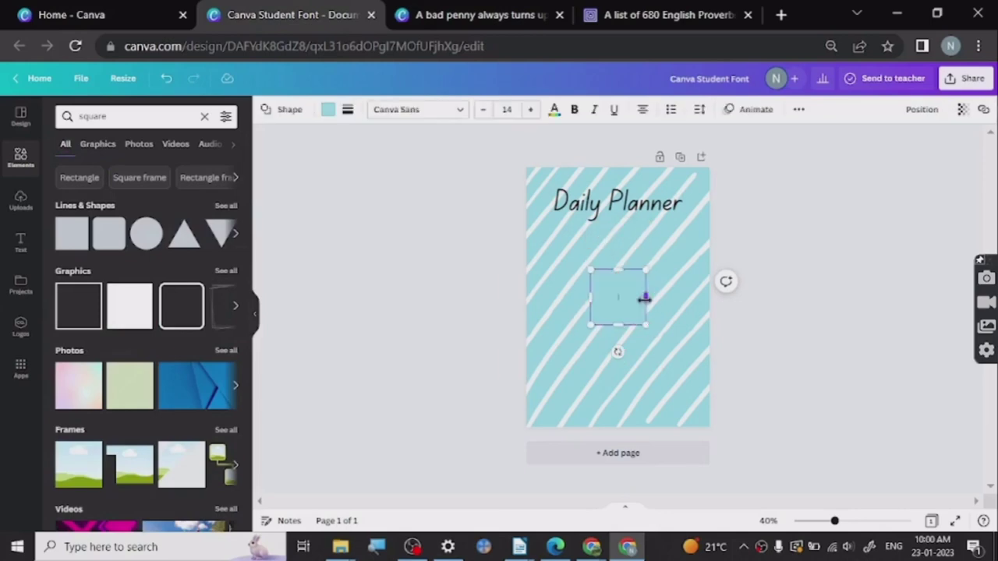
click(327, 109)
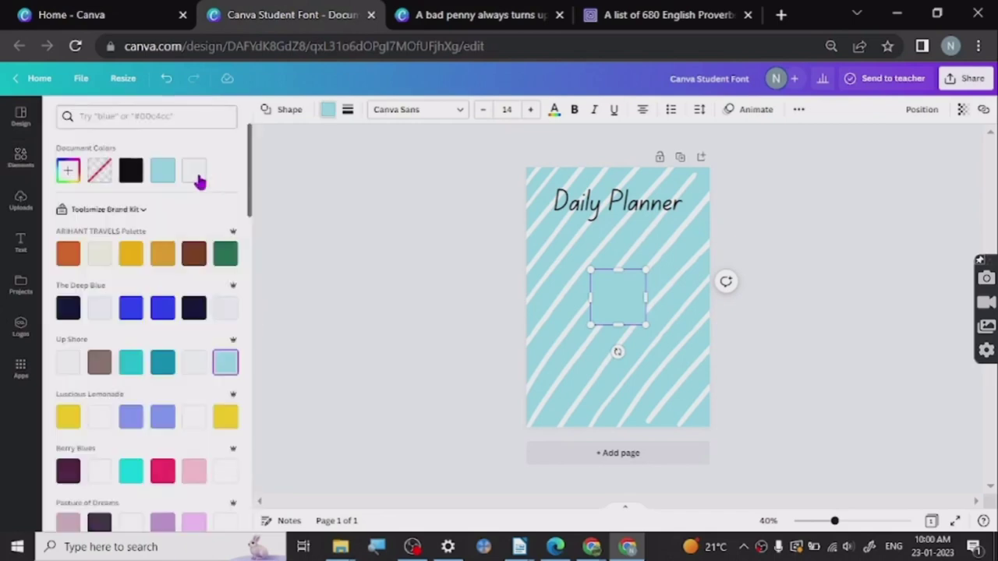
click(198, 180)
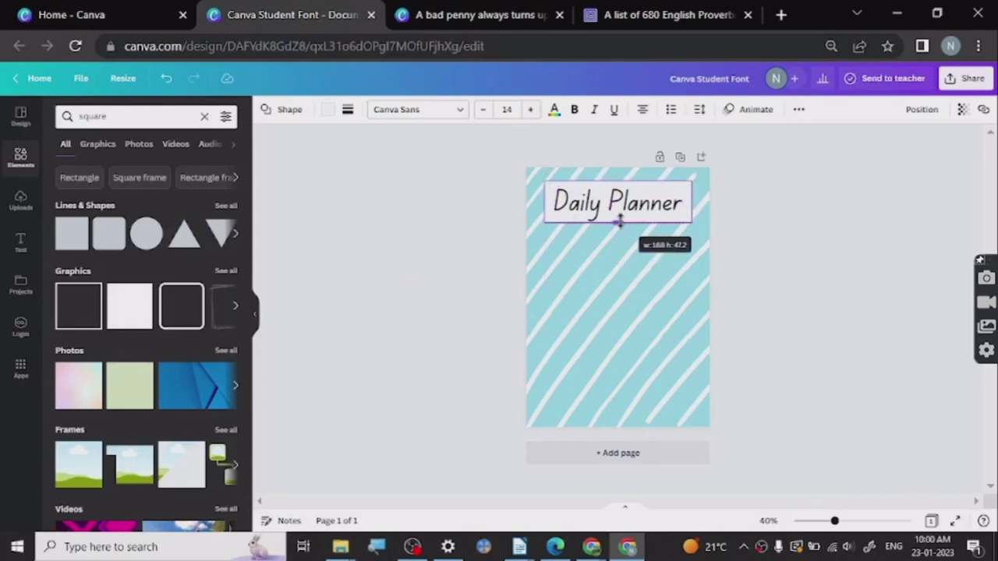
Step: Resize the white rectangle behind the Daily Planner title so that it frames the text closely on all sides
drag(618, 223, 619, 209)
click(615, 218)
click(452, 206)
click(550, 209)
click(548, 206)
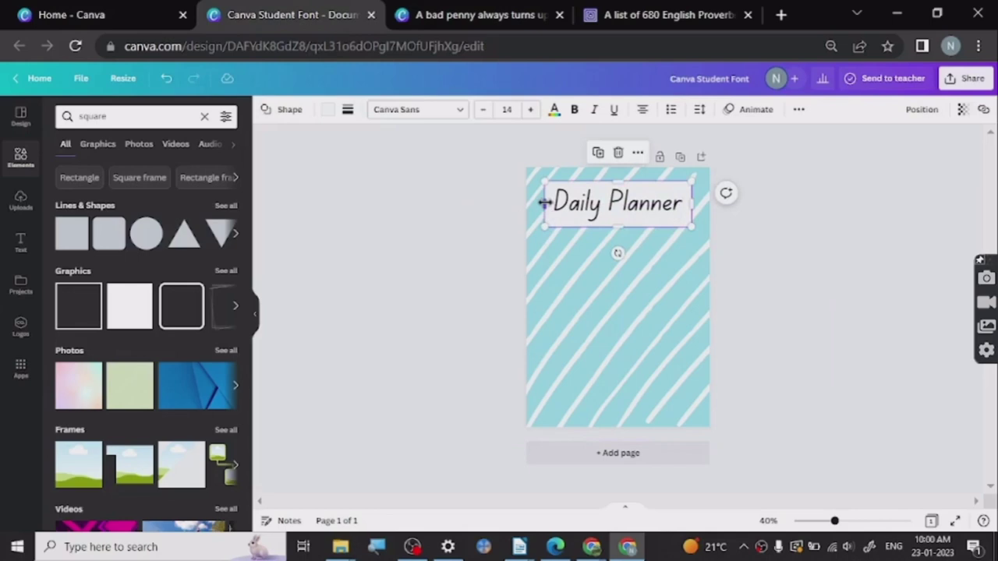
drag(547, 203, 550, 203)
drag(689, 205, 684, 204)
click(450, 217)
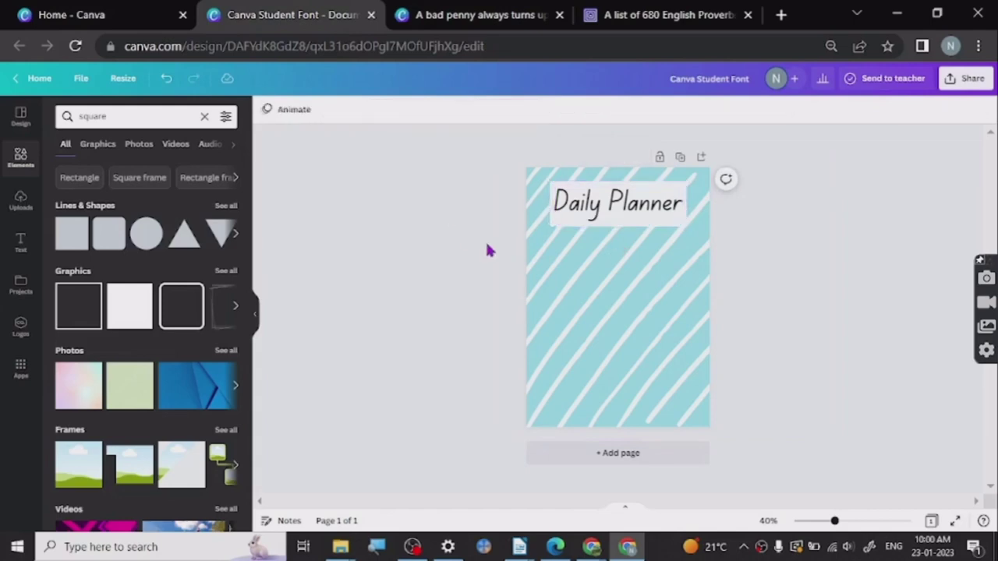
Step: Adjust the position of the Daily Planner title text on its white rectangle
click(557, 203)
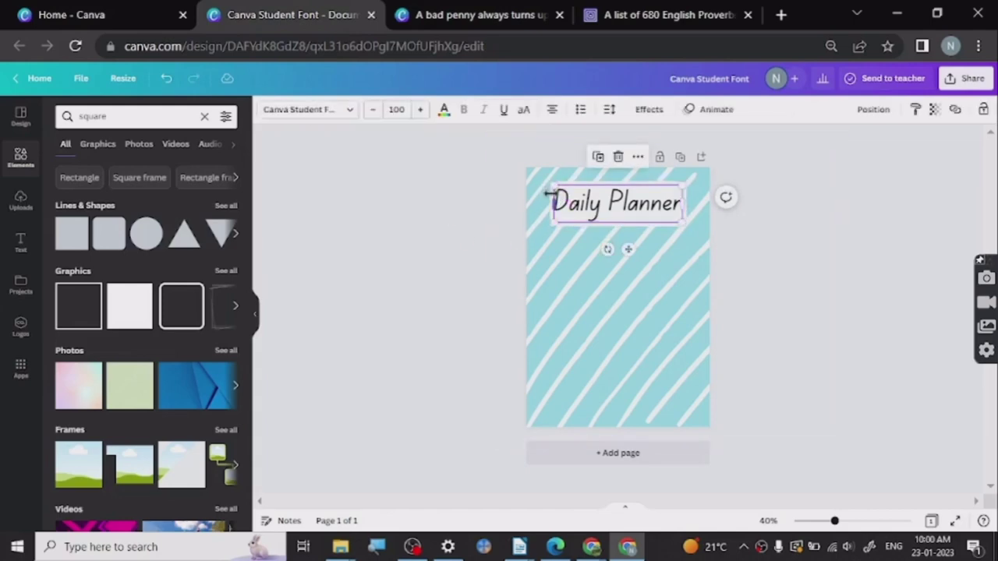
click(556, 199)
drag(628, 215, 626, 209)
click(626, 209)
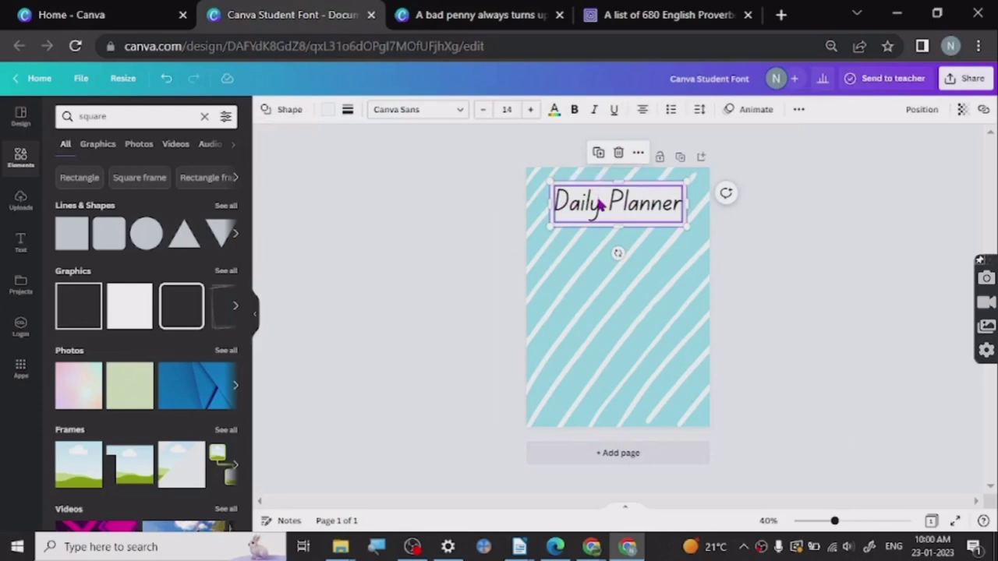
Step: Skip forward through the recording, following how the MON tile is made, duplicated into a grid and relabelled for each weekday
click(316, 513)
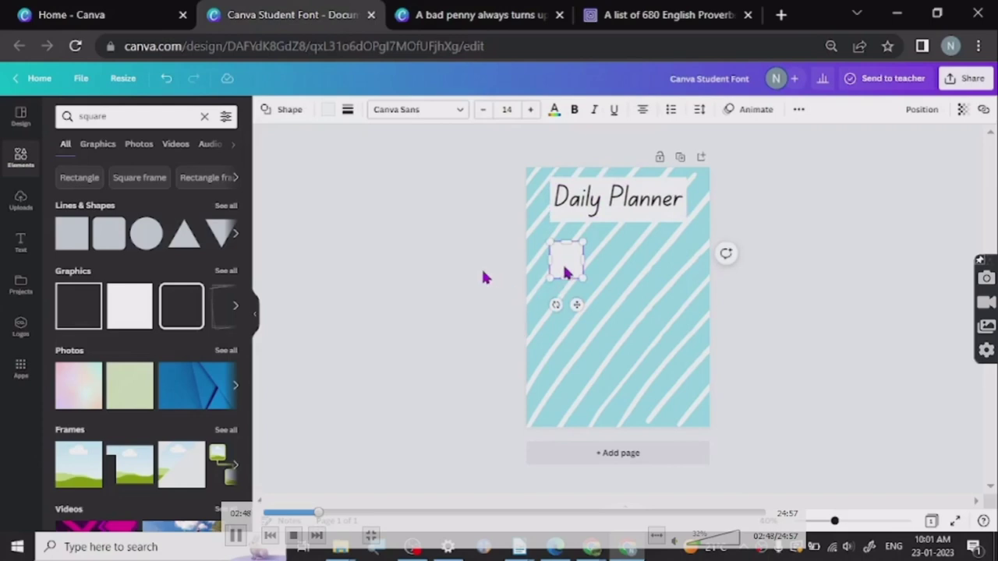
click(327, 507)
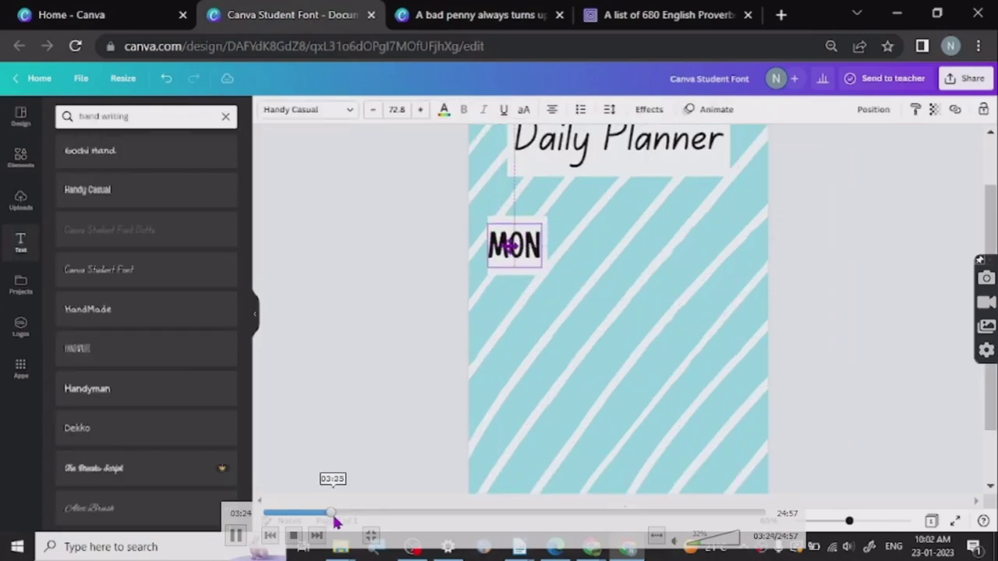
click(336, 514)
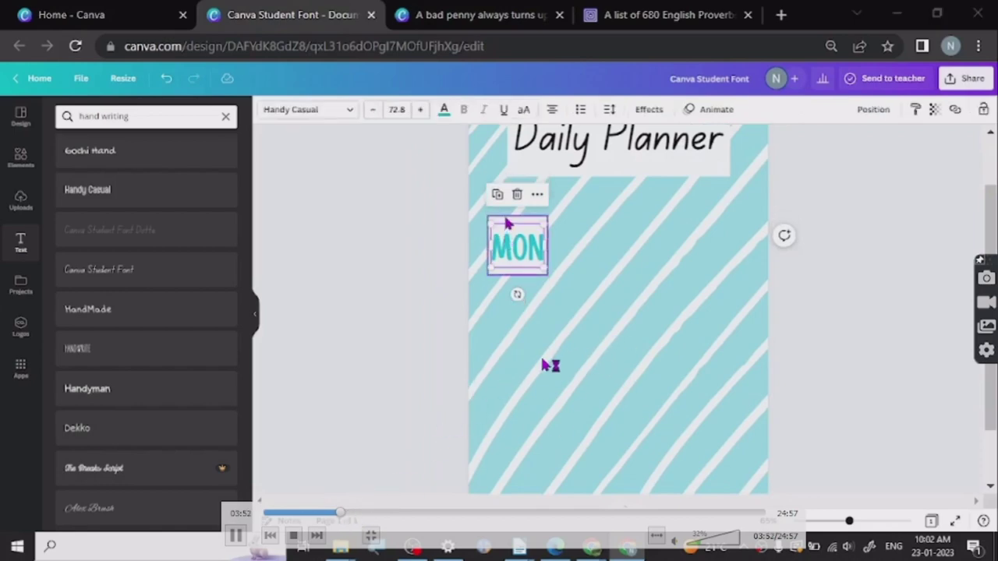
click(347, 514)
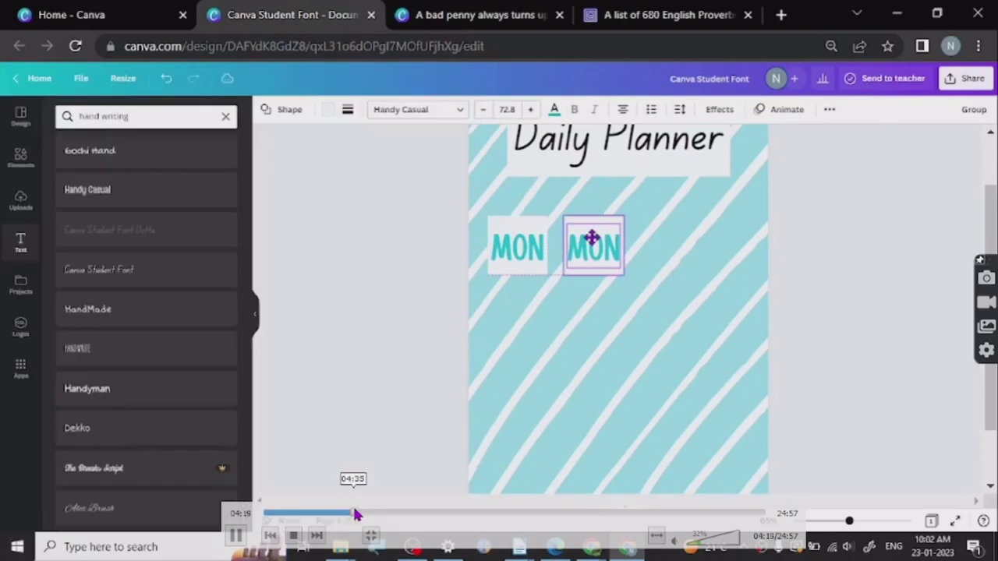
click(354, 515)
click(363, 515)
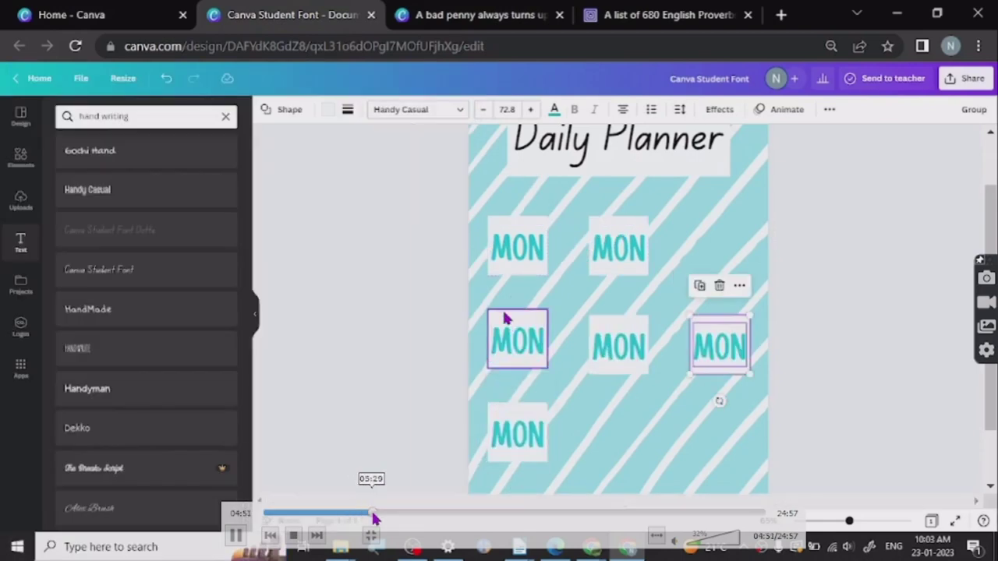
click(373, 515)
click(381, 516)
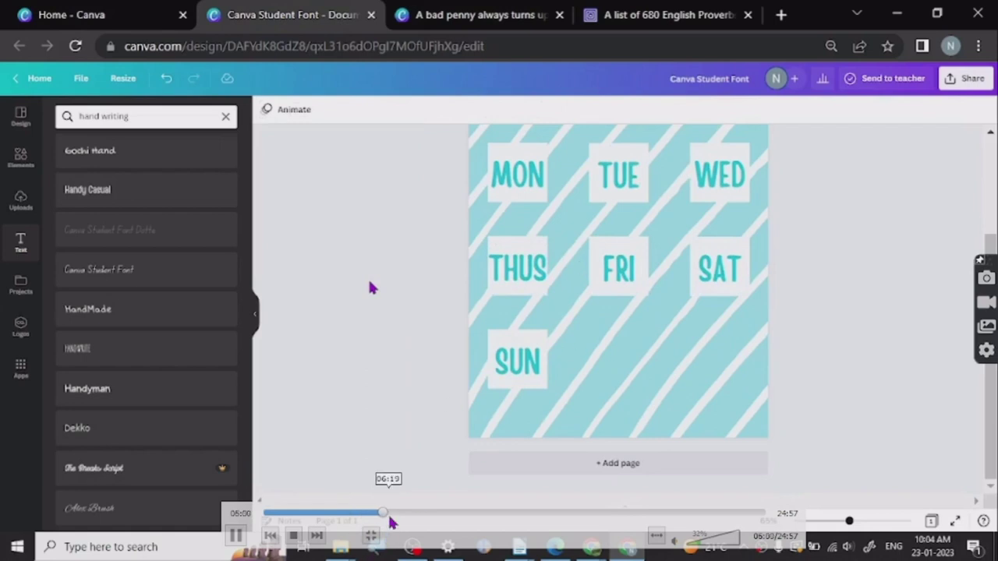
Step: Skip the recording onward to the second planner page, then back to where its large white panel is being sized
click(399, 518)
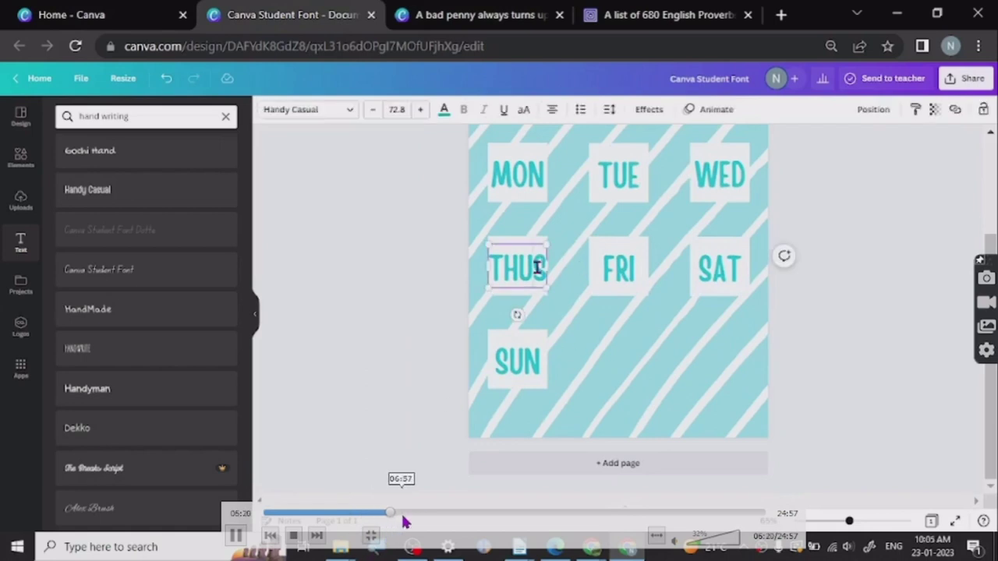
click(403, 518)
click(411, 517)
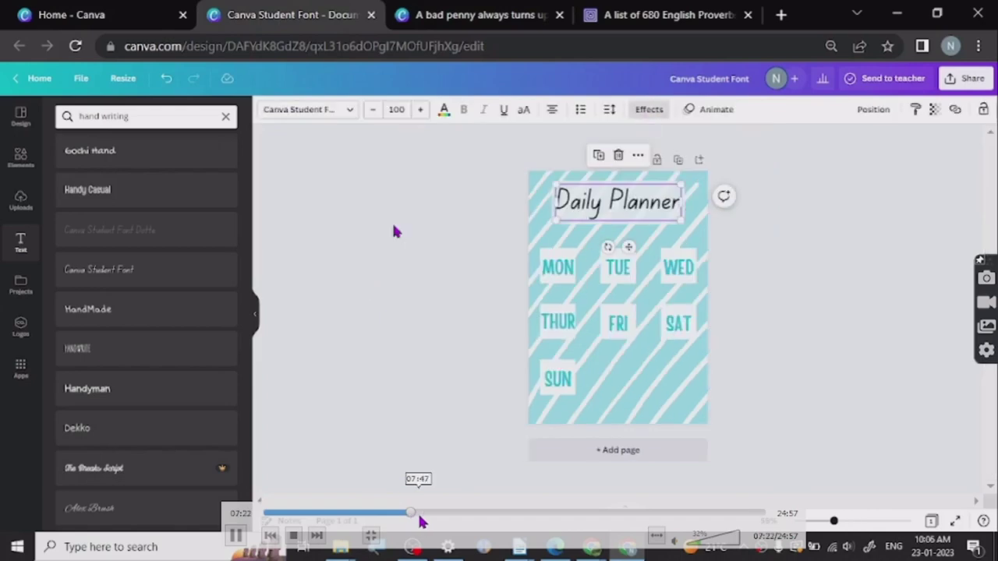
click(425, 518)
click(428, 518)
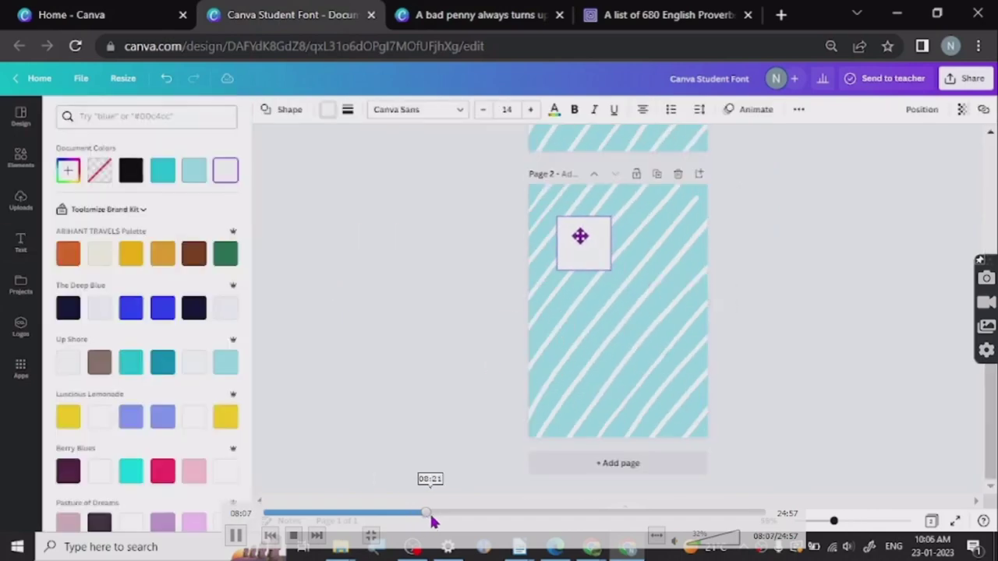
click(432, 518)
click(439, 518)
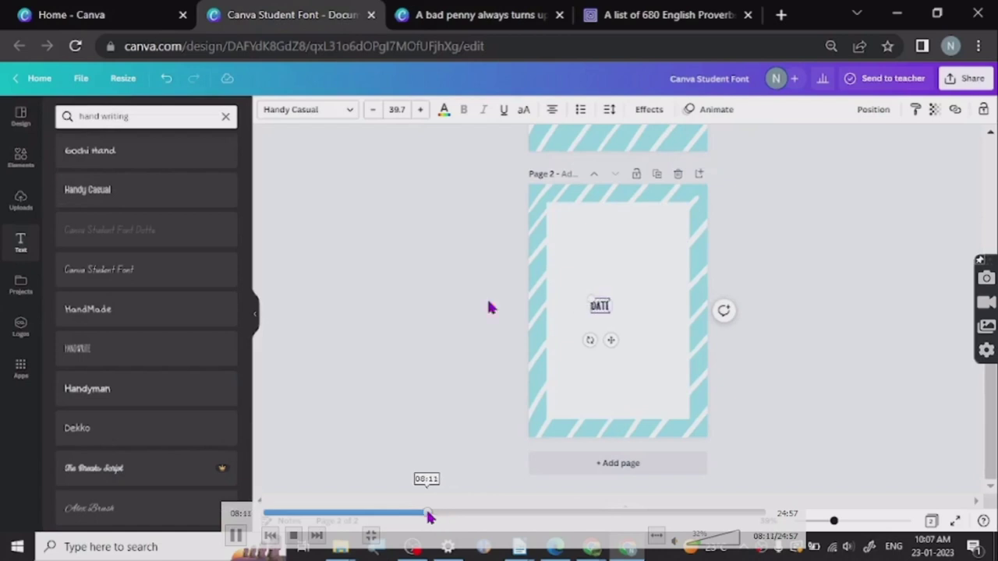
click(425, 517)
click(421, 515)
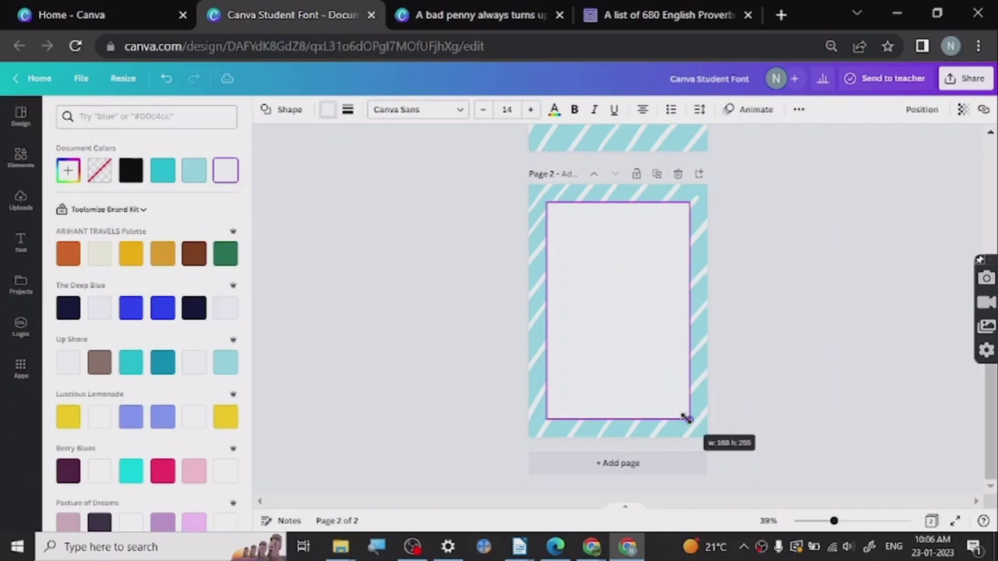
Step: Add a small DATE label in the Handy Casual font on the white panel of page 2
mouse_move(400, 456)
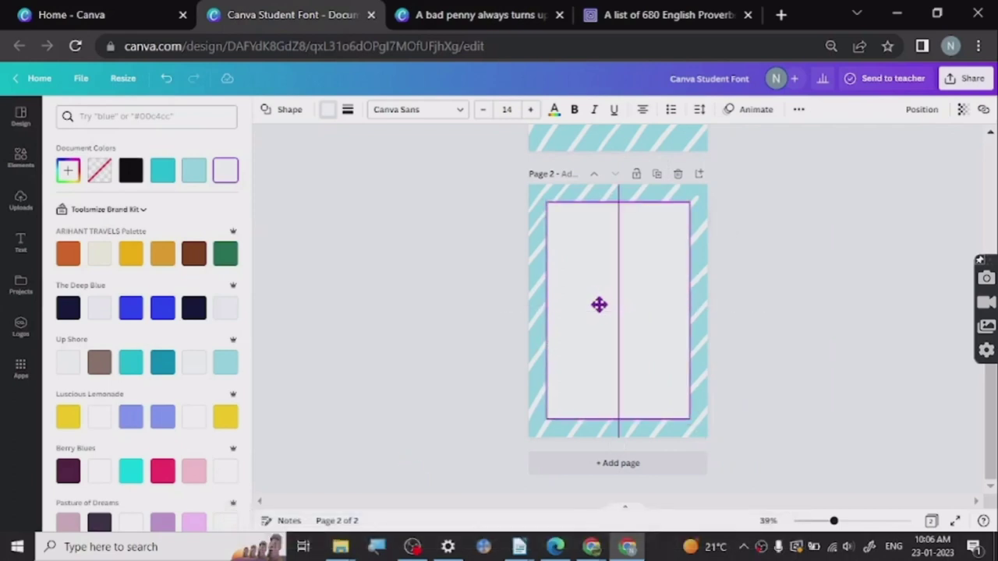
mouse_move(379, 262)
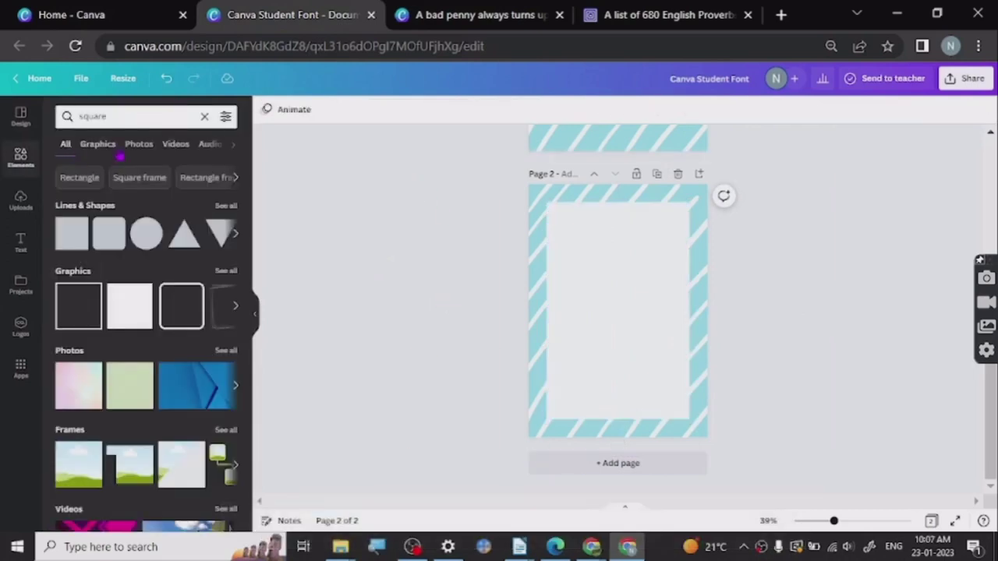
click(24, 237)
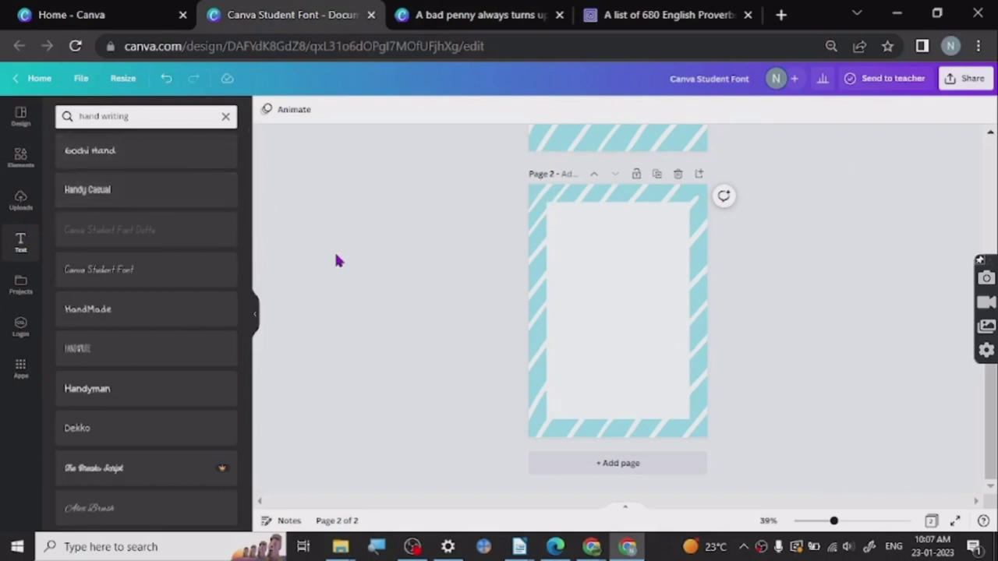
scroll(382, 274, up, 5)
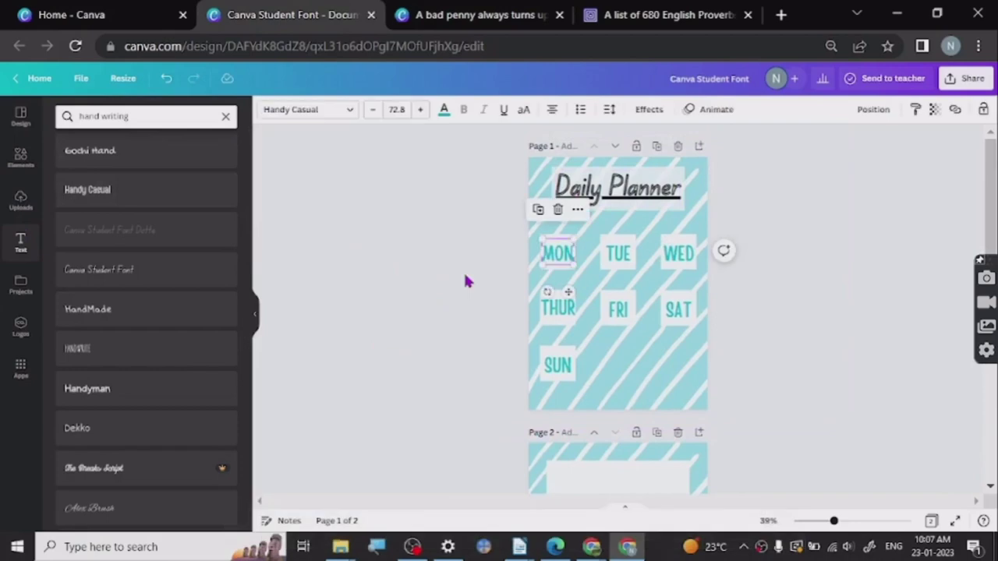
scroll(467, 304, down, 4)
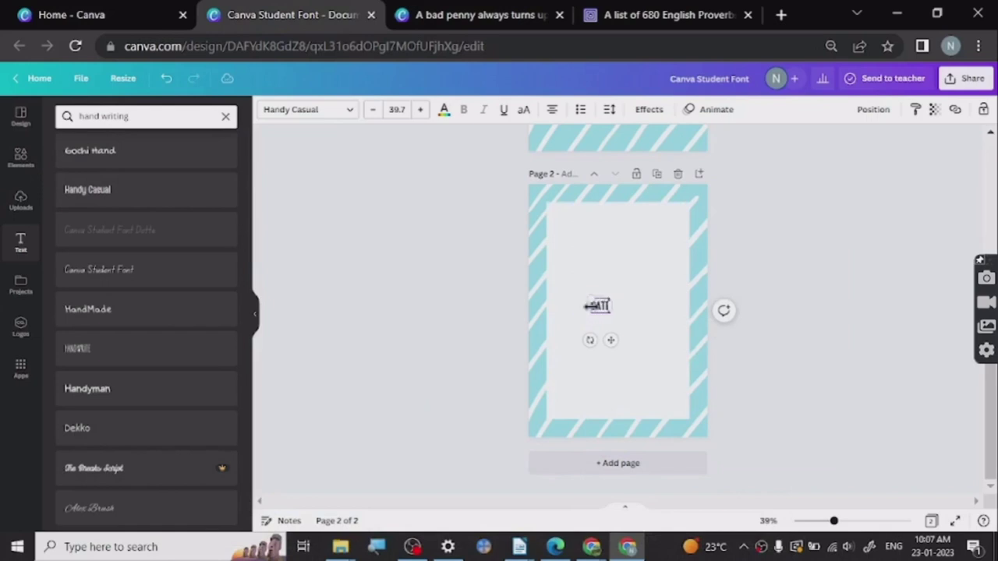
Step: Skip forward through the recording, following how the DATE label is placed on page 2 and given a dashed line beneath it
mouse_move(373, 471)
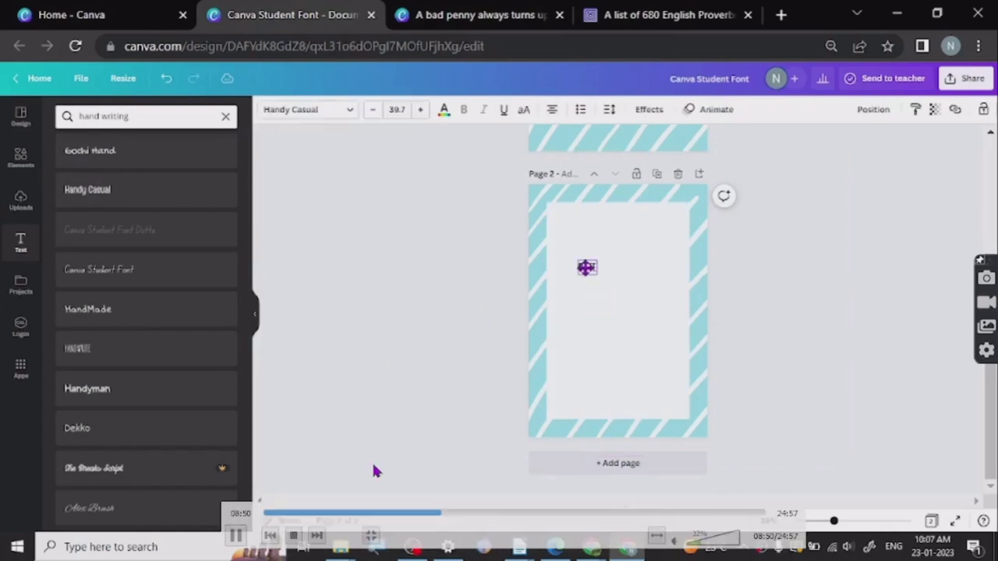
click(446, 514)
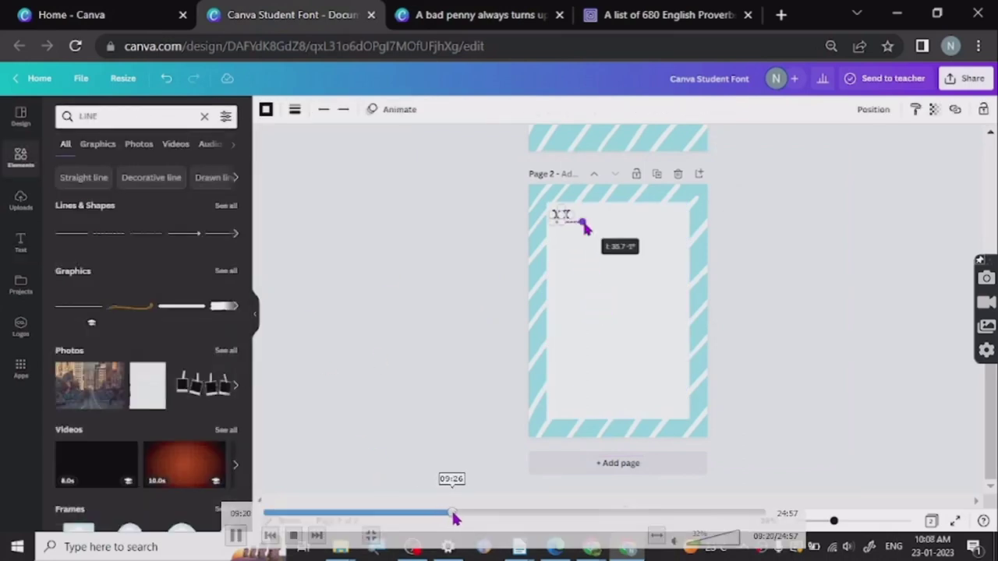
click(460, 516)
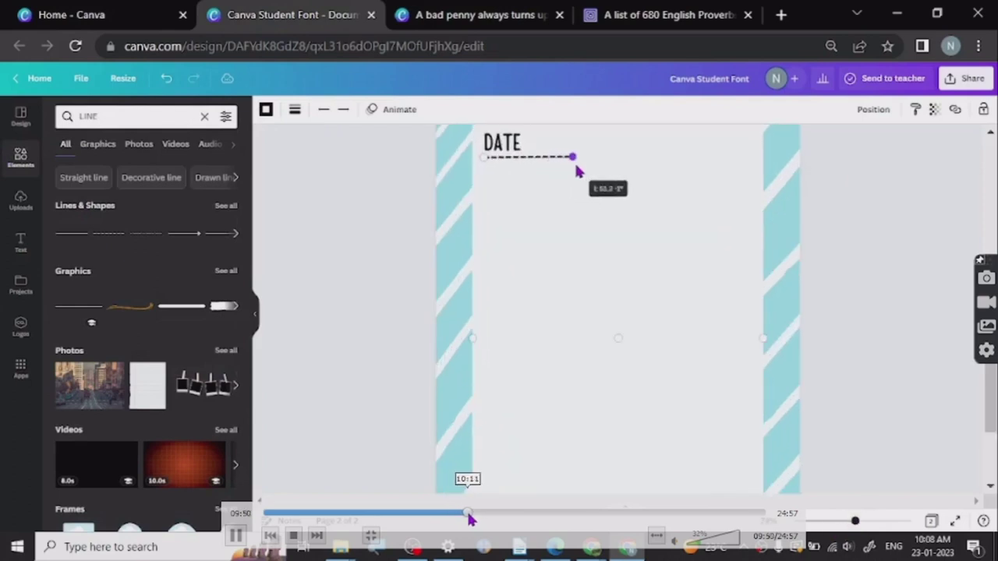
click(468, 516)
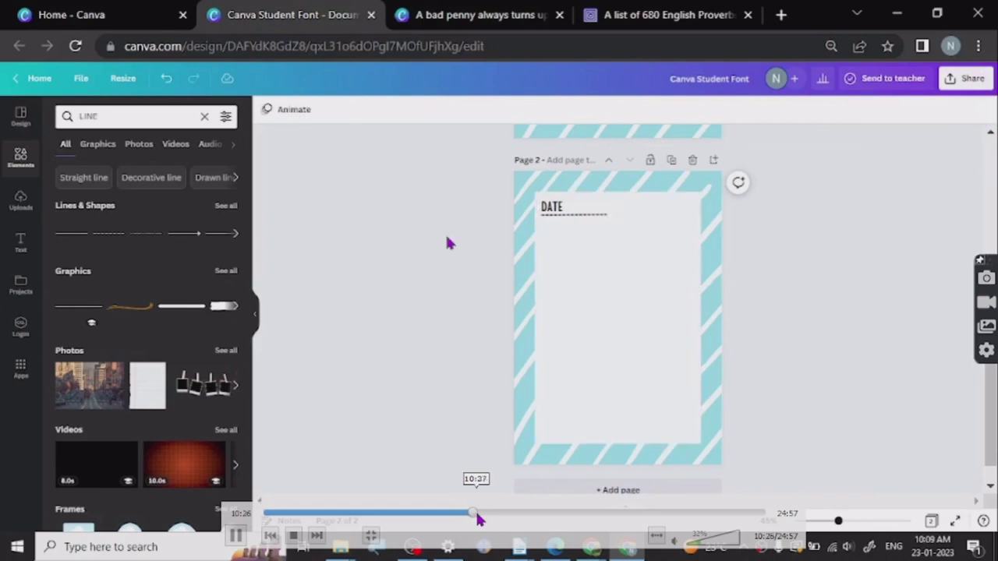
click(474, 515)
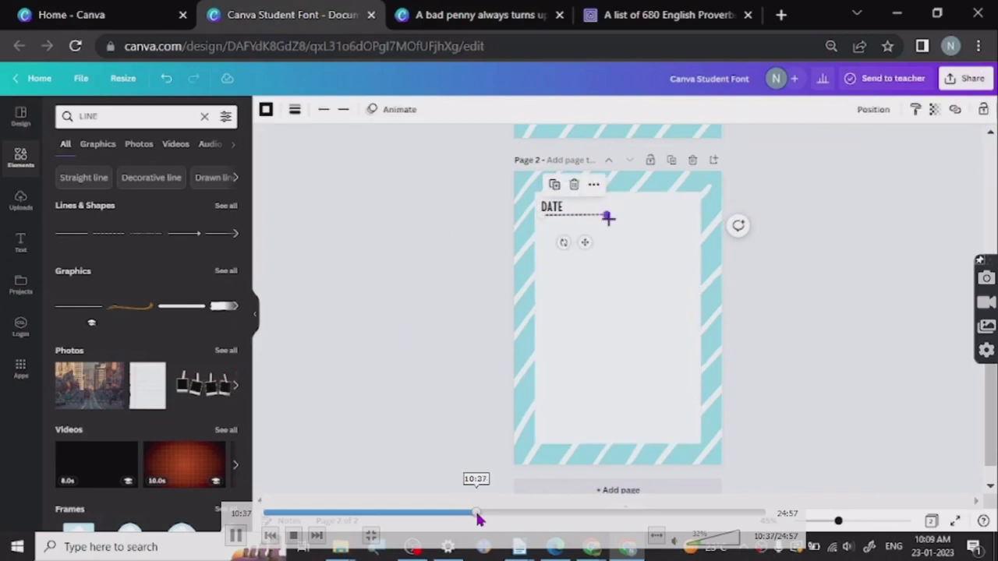
Step: Skip the recording onward, following how the NOTES label and the teal-outlined square below it are made on page 2
click(484, 515)
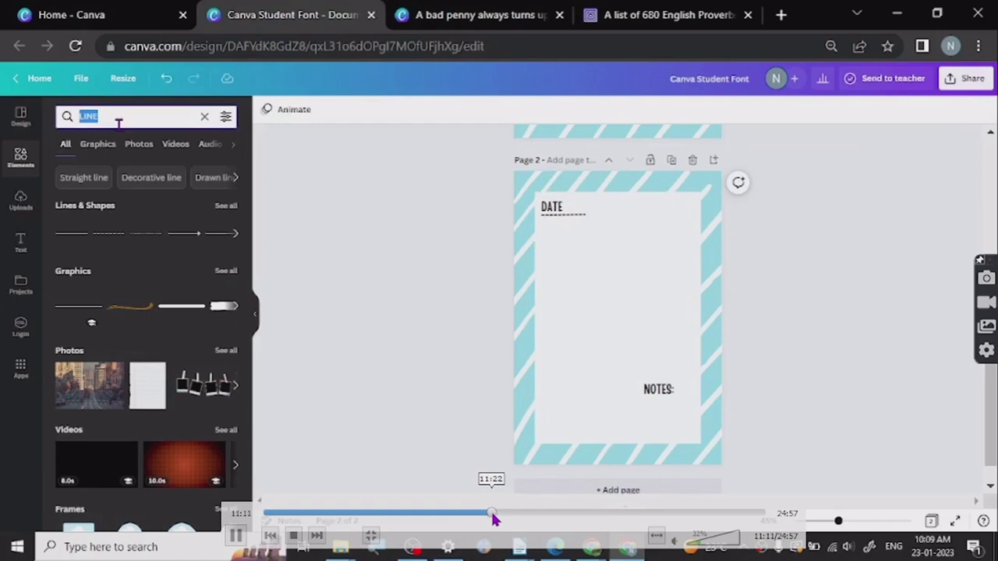
click(491, 516)
click(501, 516)
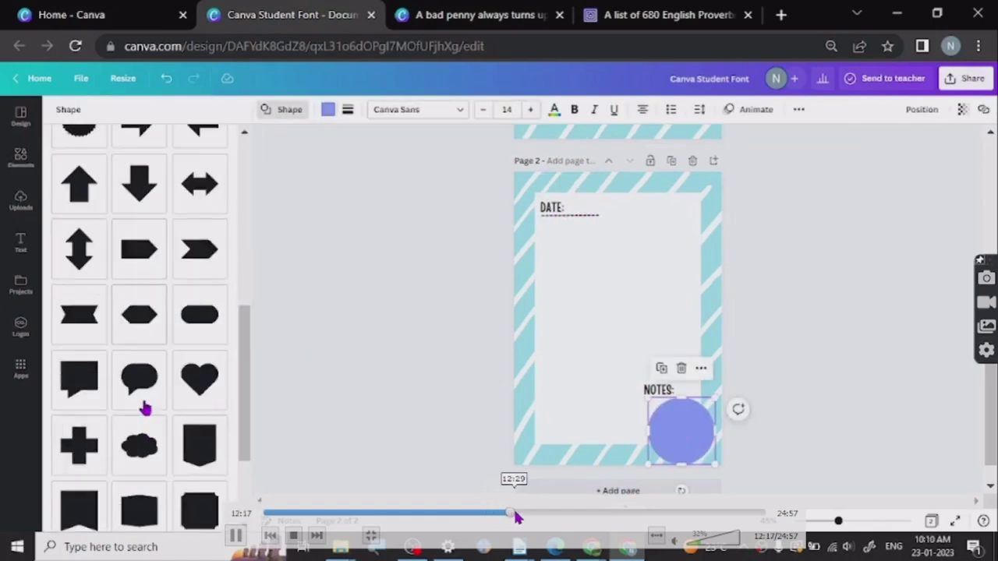
click(515, 515)
click(522, 516)
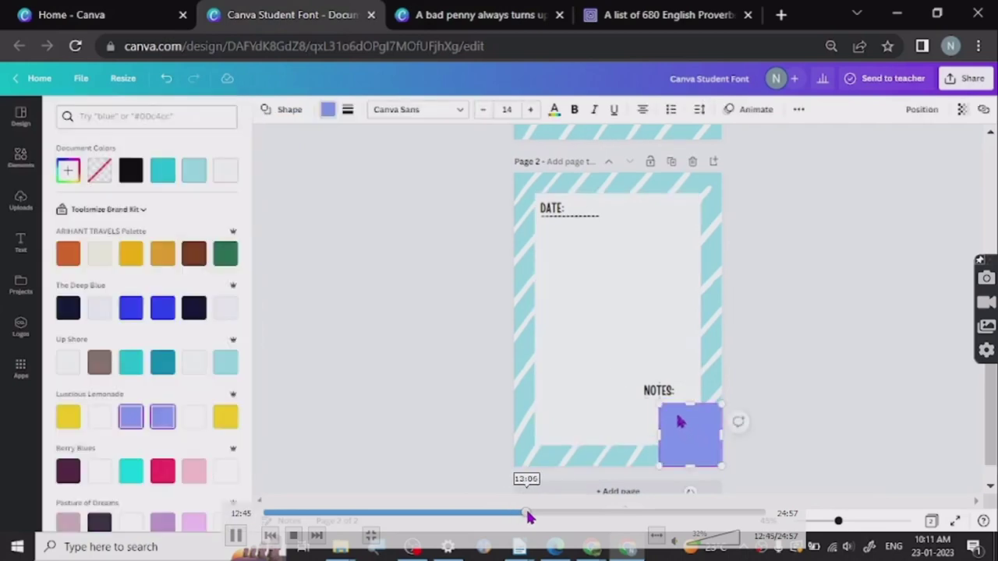
click(528, 516)
click(533, 515)
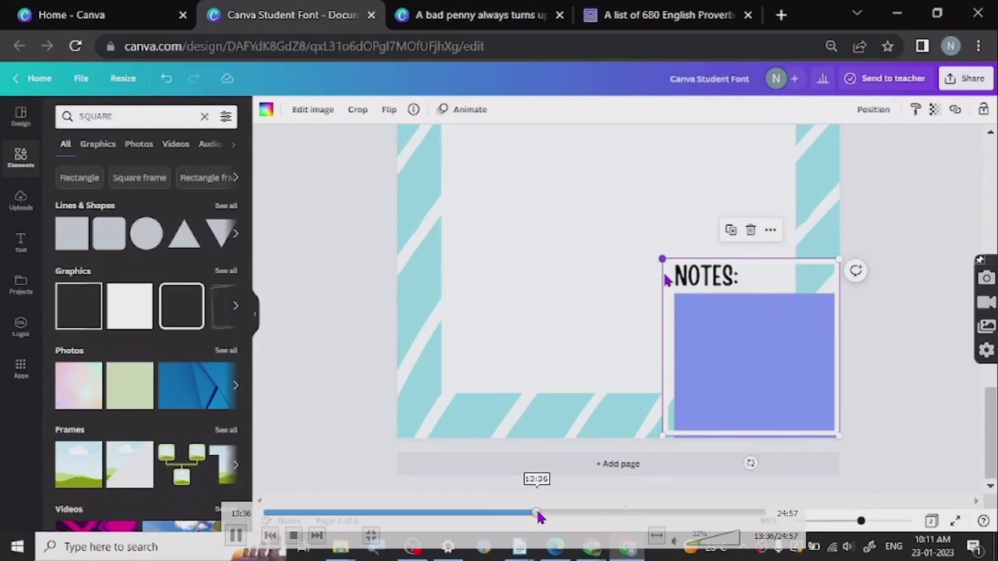
click(544, 514)
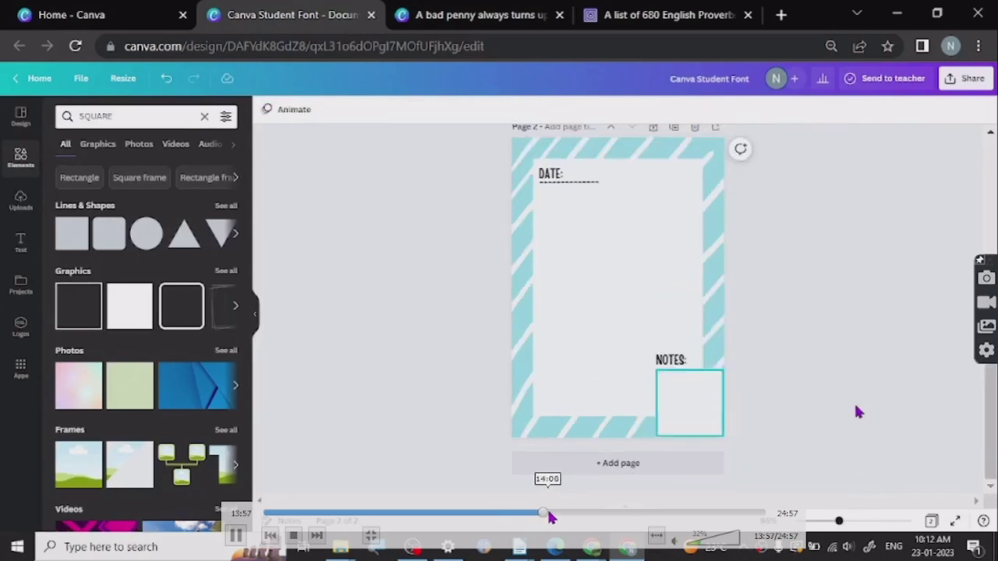
Step: Skip the recording onward, following how the underlined teal TO DO LIST heading and the pale blue oval are made
click(555, 513)
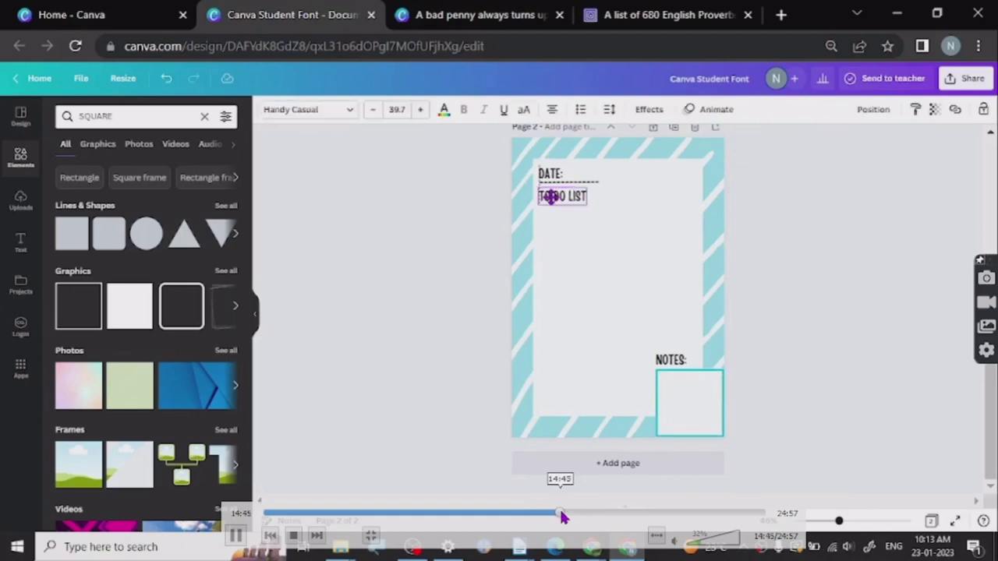
click(566, 514)
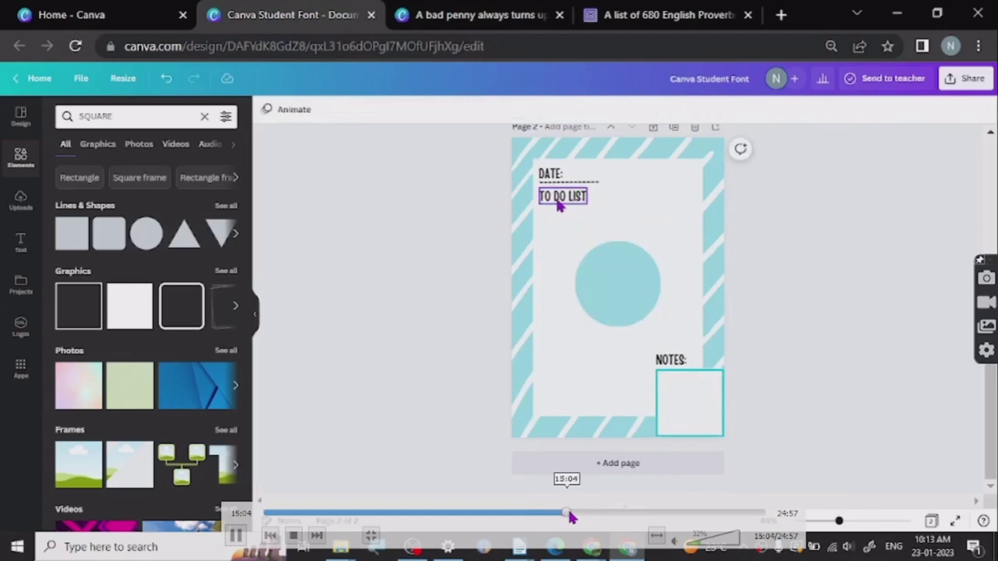
click(571, 514)
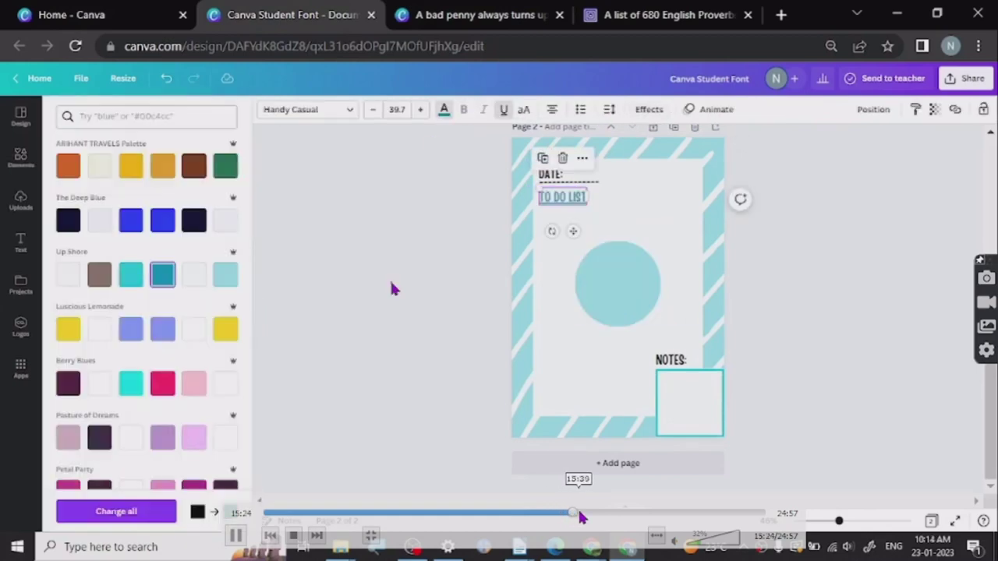
click(579, 515)
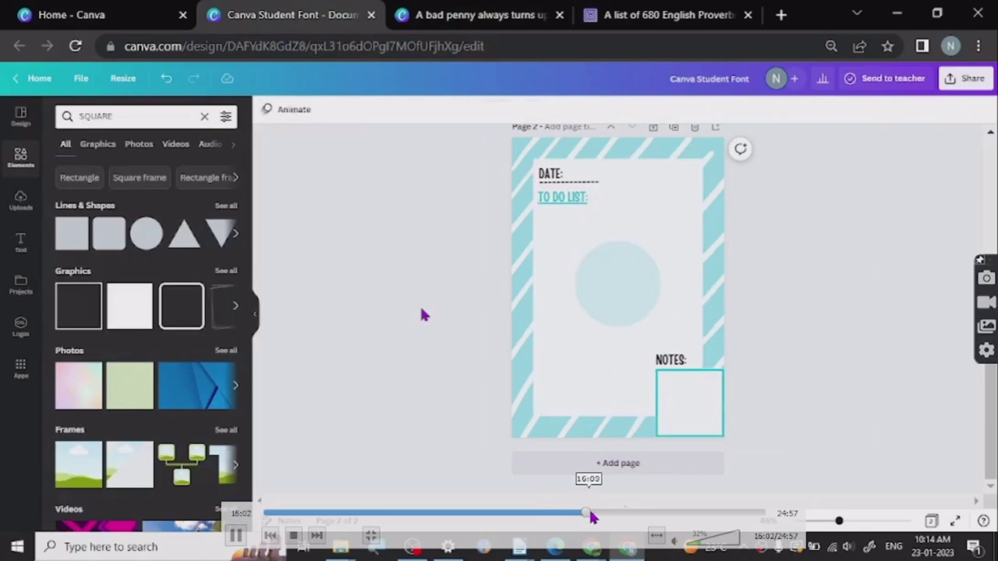
click(592, 514)
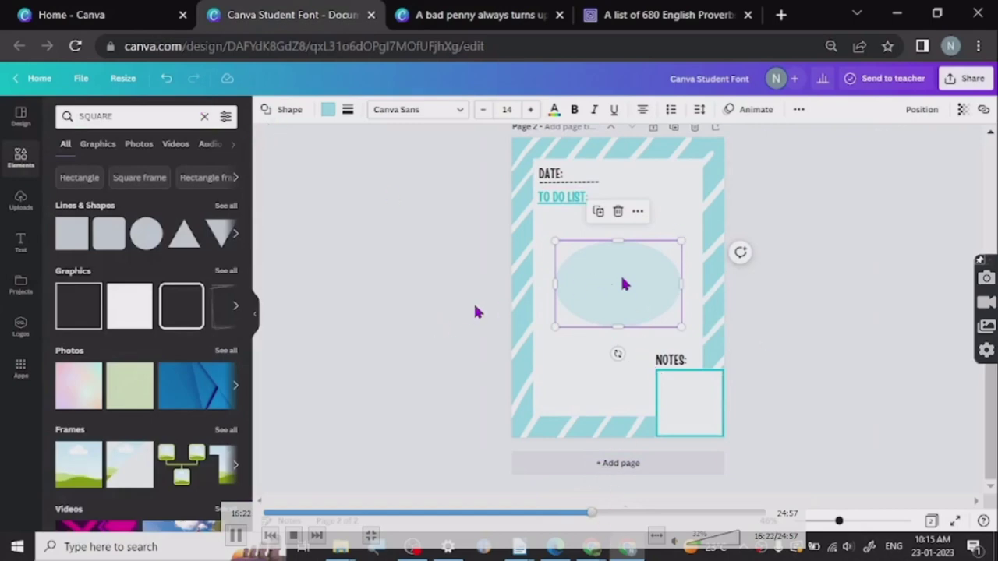
Step: Skip the recording onward, following how the MONDAY title is placed and underlined on page 2 and the page is named
click(598, 518)
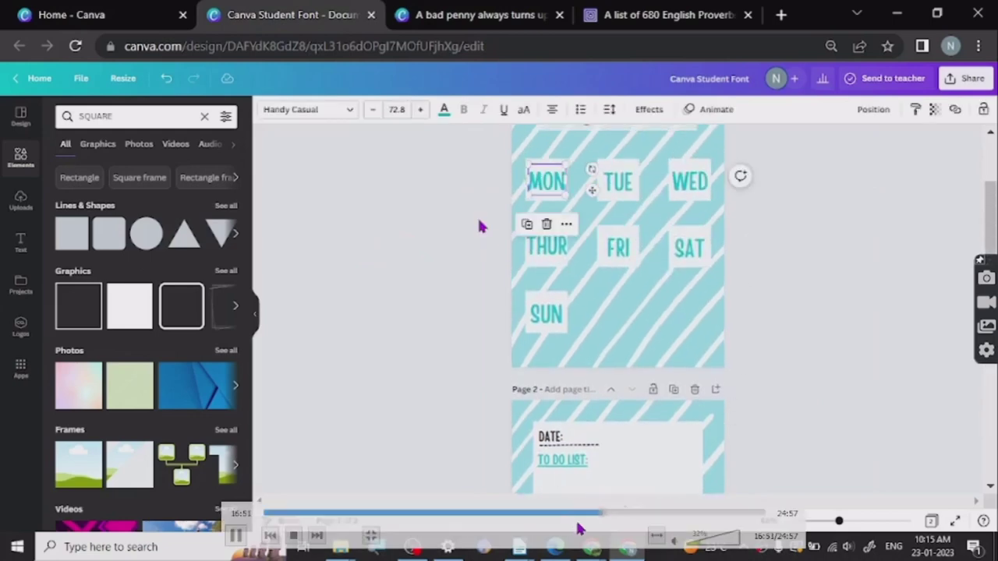
click(610, 513)
click(616, 514)
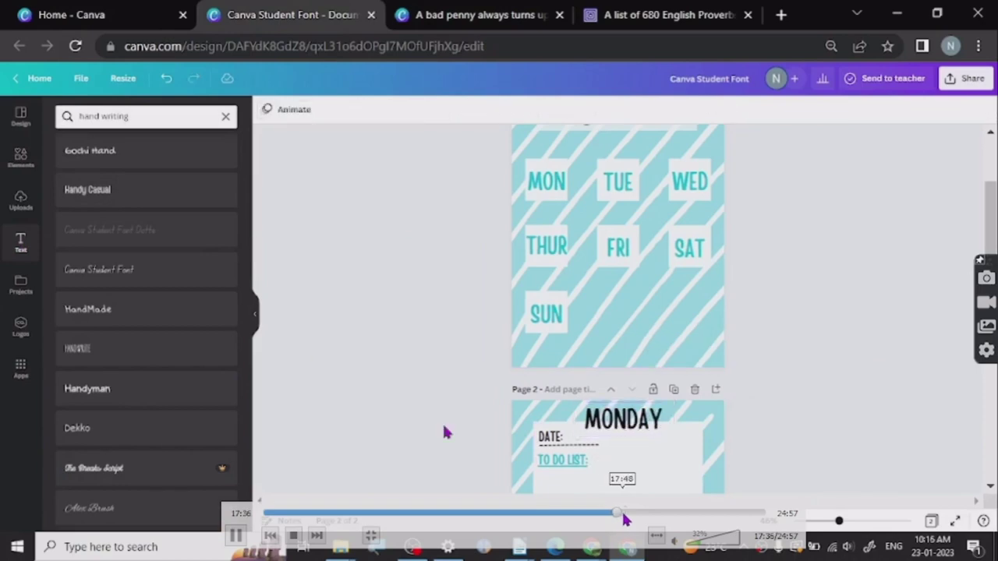
click(624, 515)
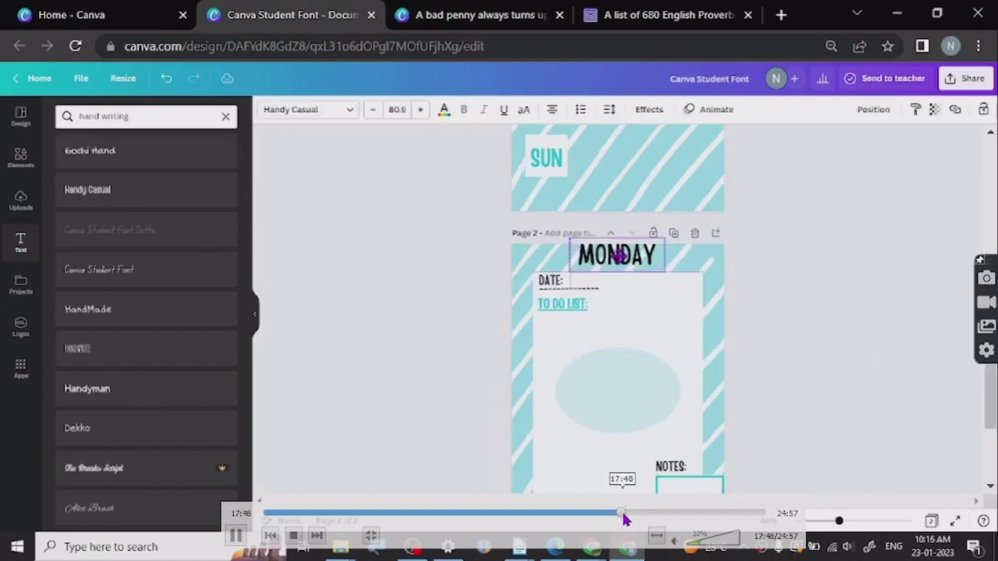
click(634, 517)
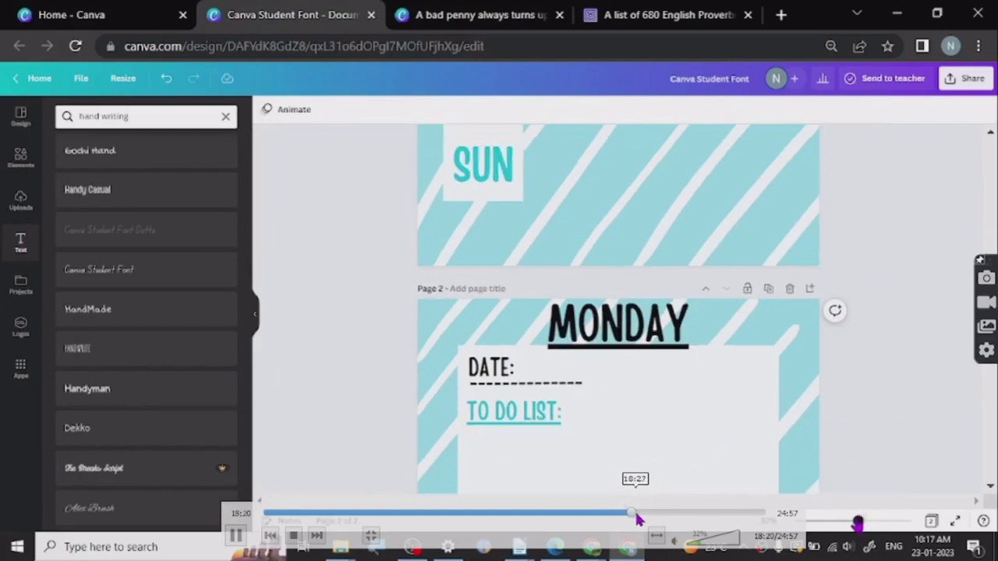
click(637, 515)
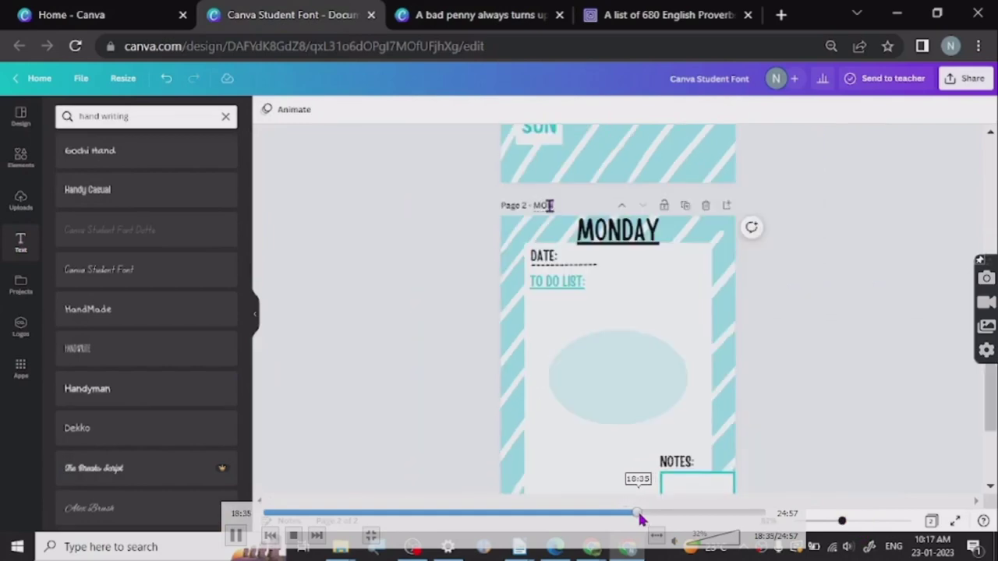
Step: Skip the recording onward, following how the MONDAY page is duplicated and both title and page name are changed for each weekday
click(644, 515)
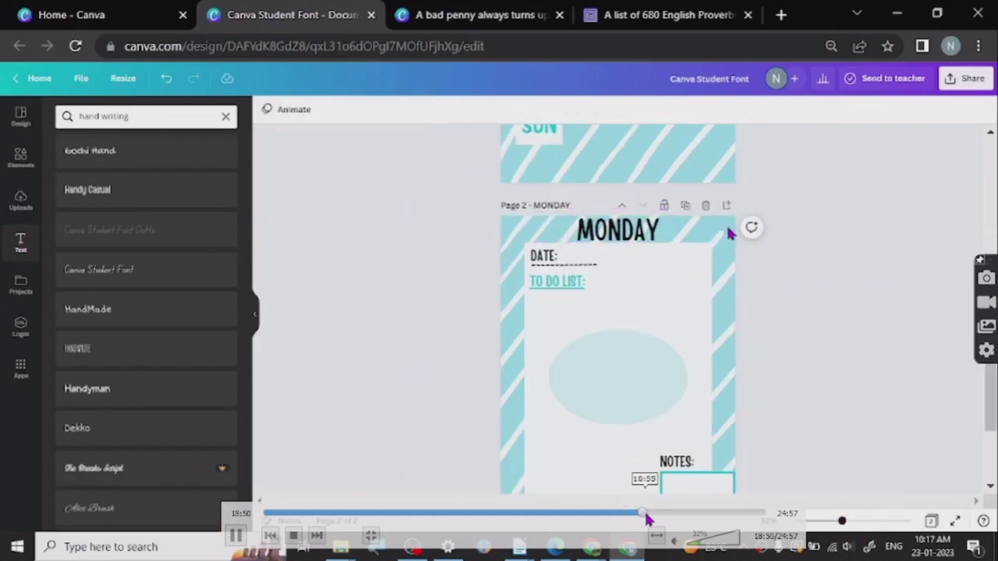
click(646, 518)
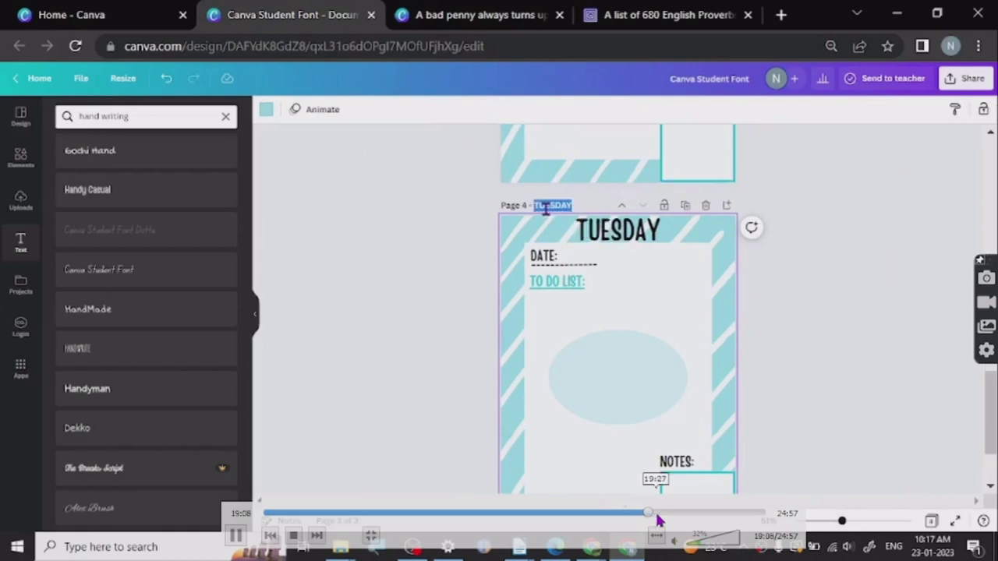
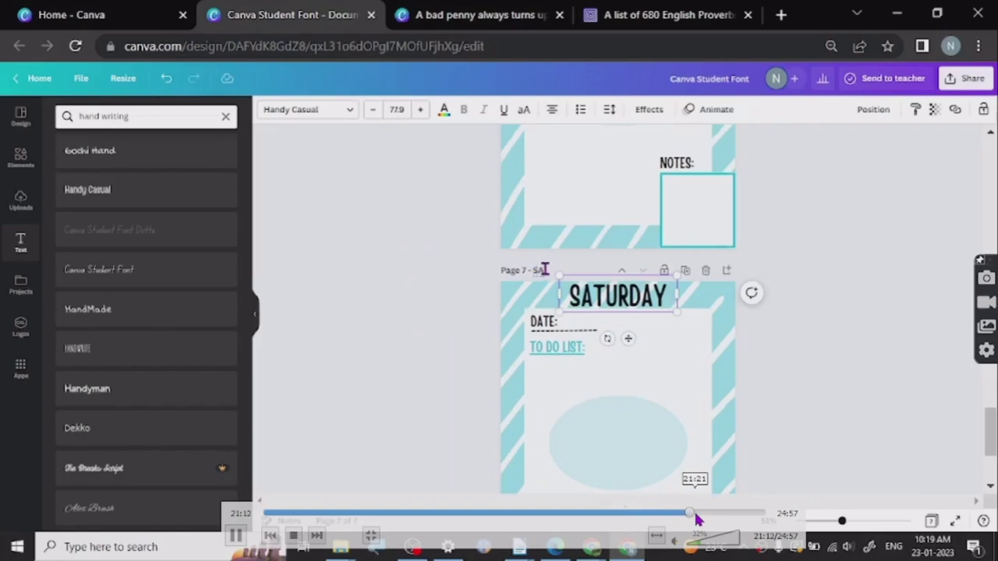
click(696, 515)
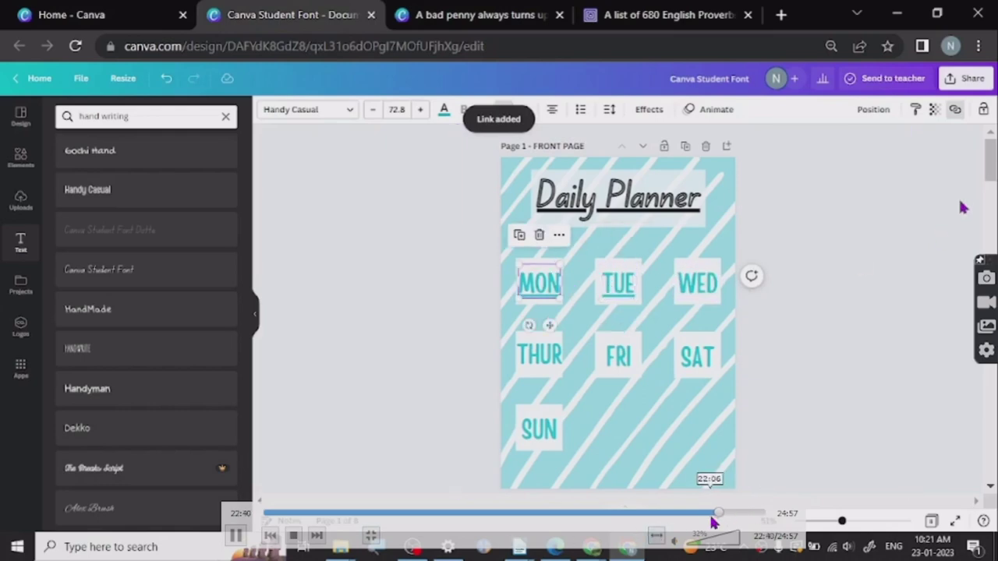
Step: Skip back to the start of the linking part, following how the cover is named FRONT PAGE and the weekday tiles are linked
click(708, 514)
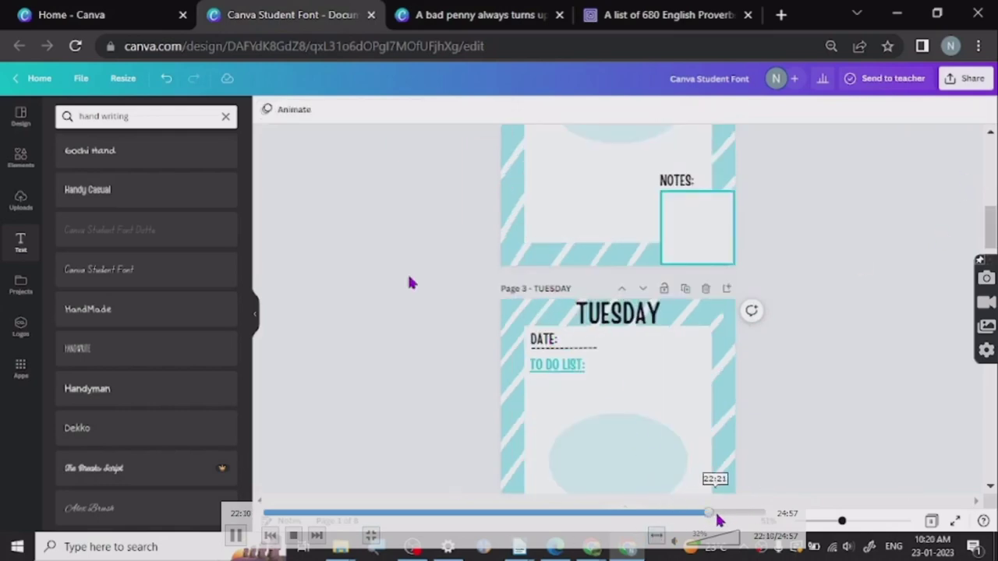
click(715, 514)
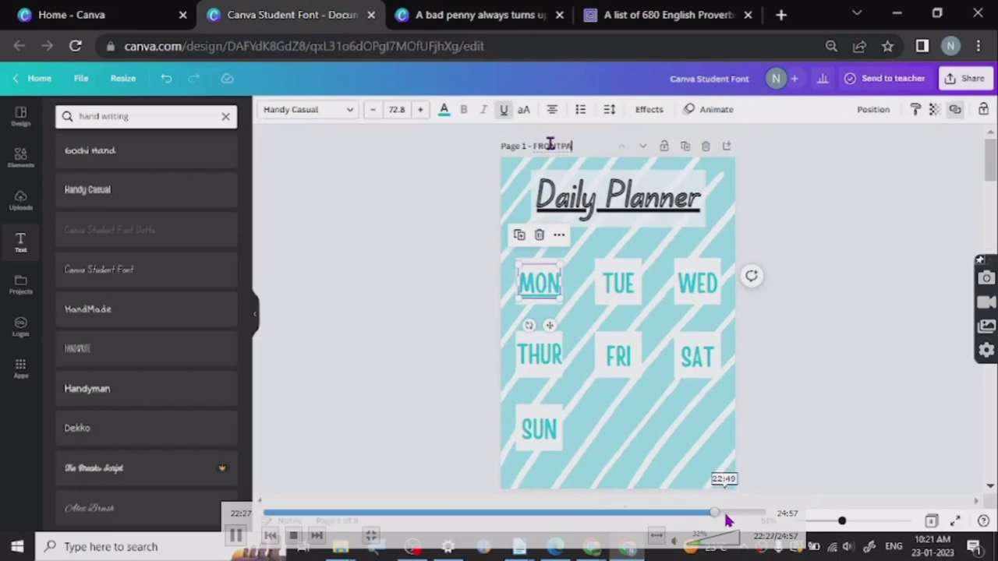
click(723, 514)
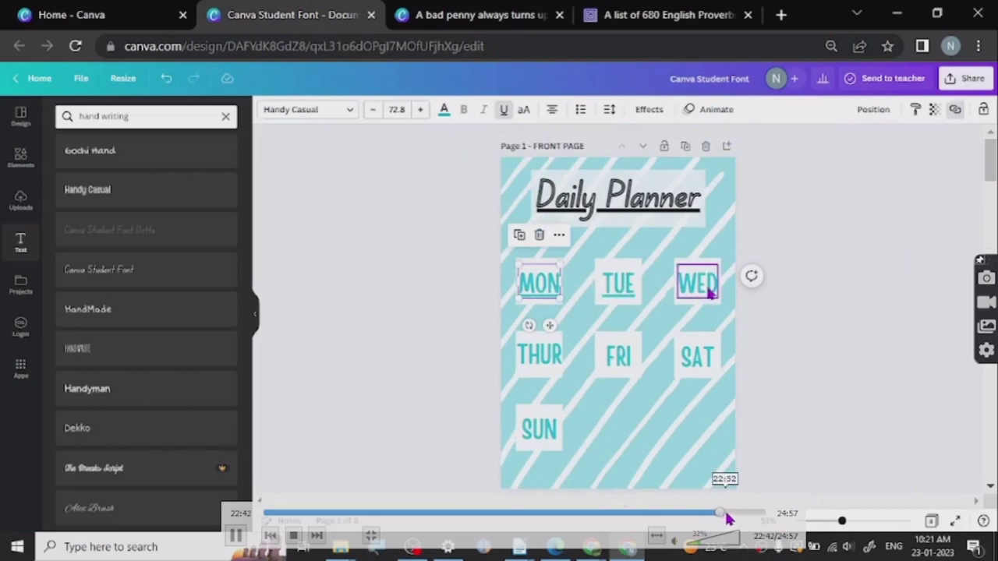
click(730, 514)
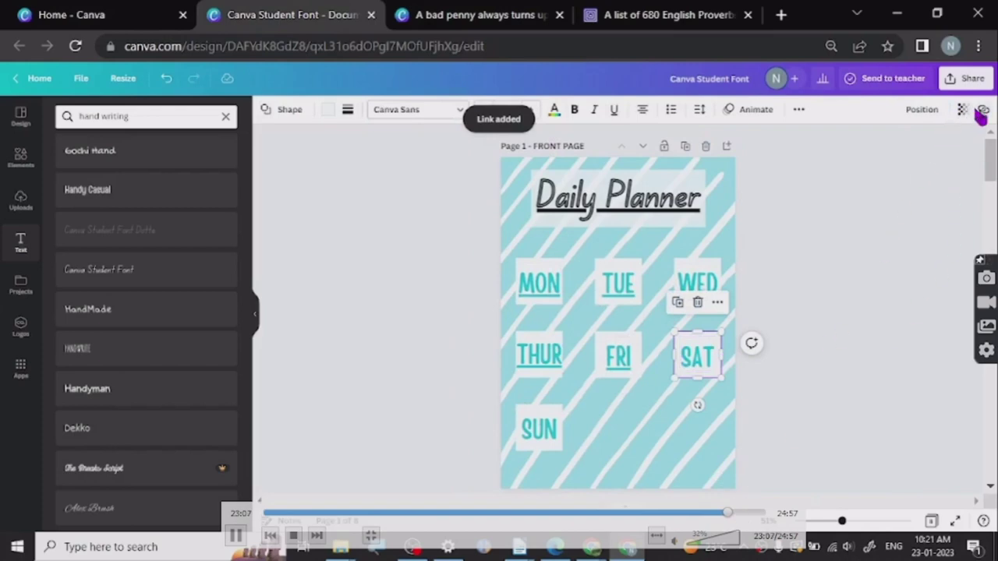
Step: Skip to the end of the recording, following how the planner is downloaded and its pages are viewed as a PDF
click(742, 514)
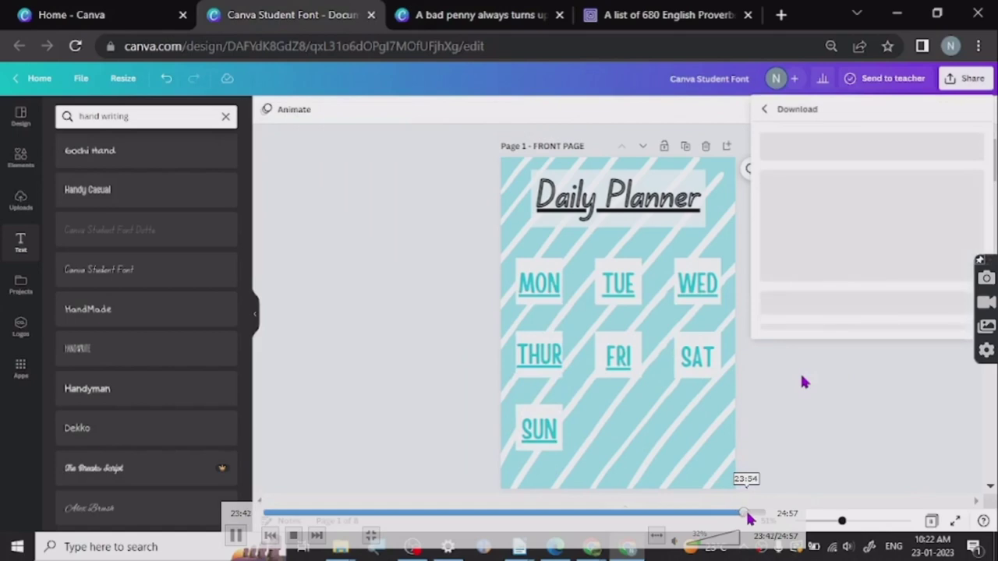
click(746, 516)
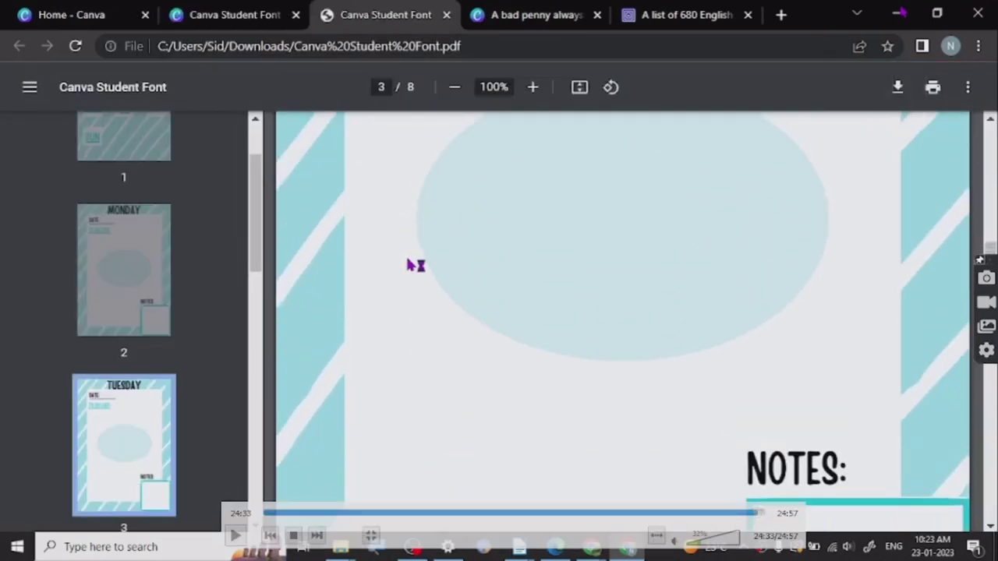
Step: Leave the full-screen recording, minimise the video player and return to the Digital Planner - 1 PDF in the browser
key(Escape)
double_click(946, 37)
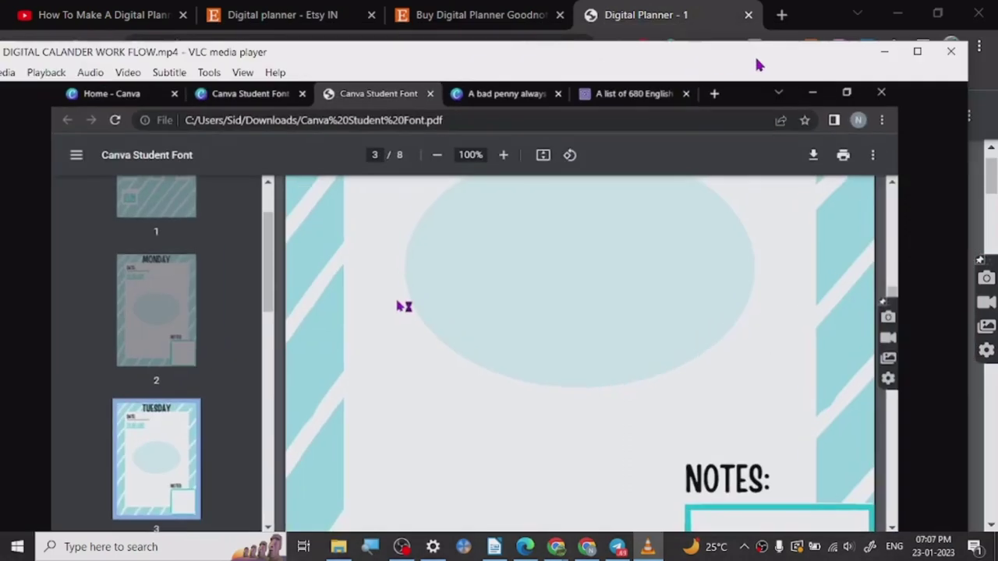
click(886, 50)
Step: Test the THU and FRI links on the planner PDF's cover, returning to the cover after each one
scroll(413, 308, down, 1)
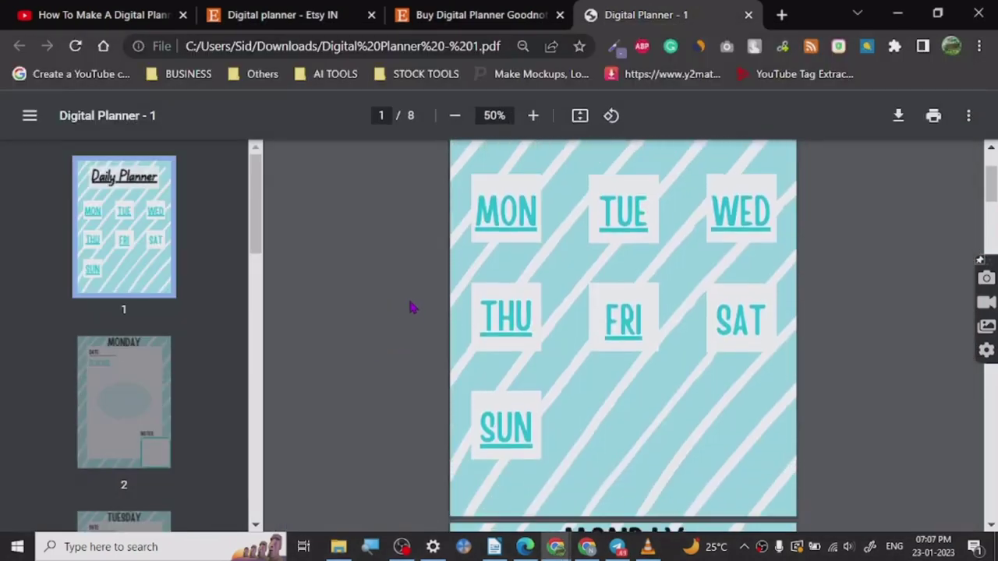
click(506, 302)
click(993, 167)
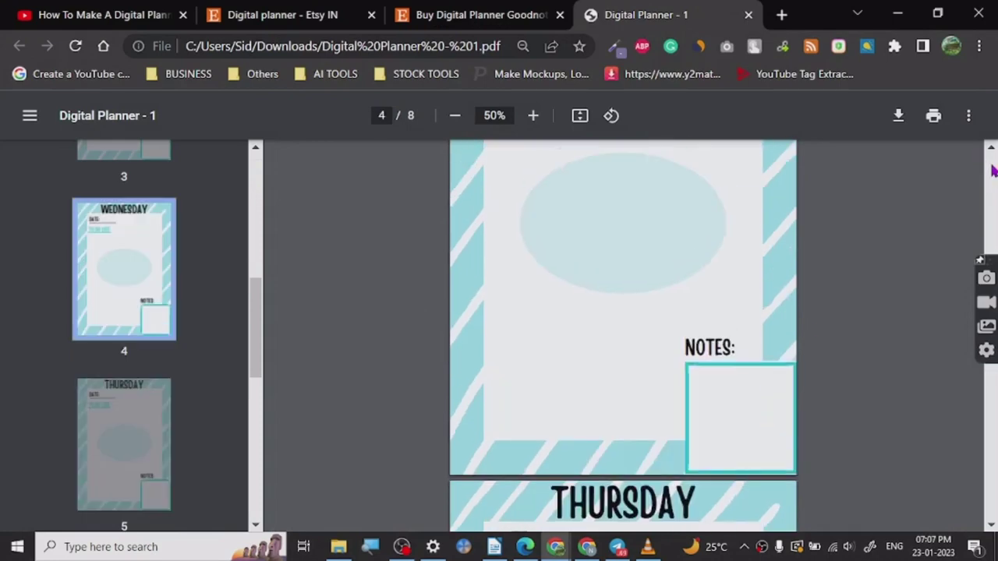
click(641, 381)
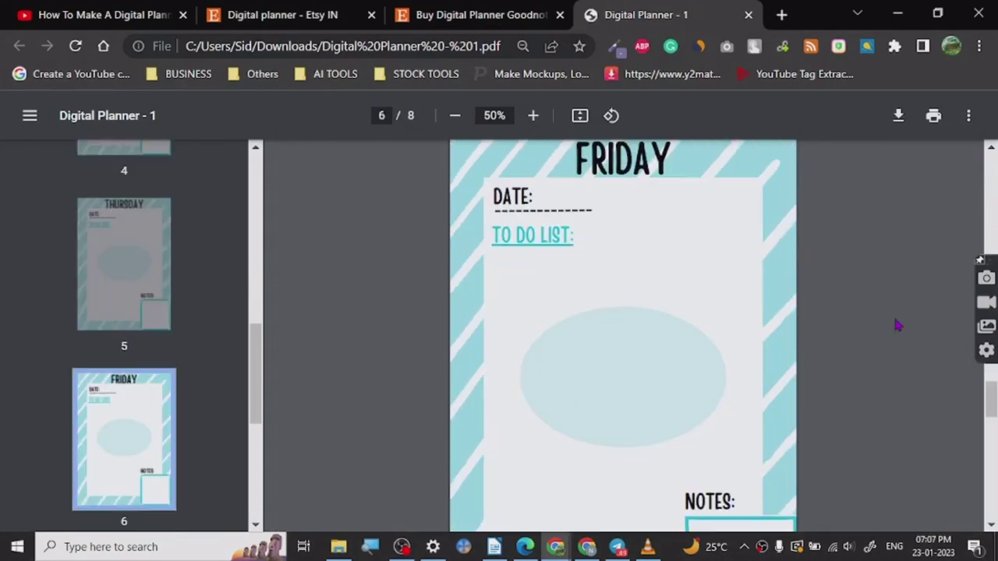
click(993, 167)
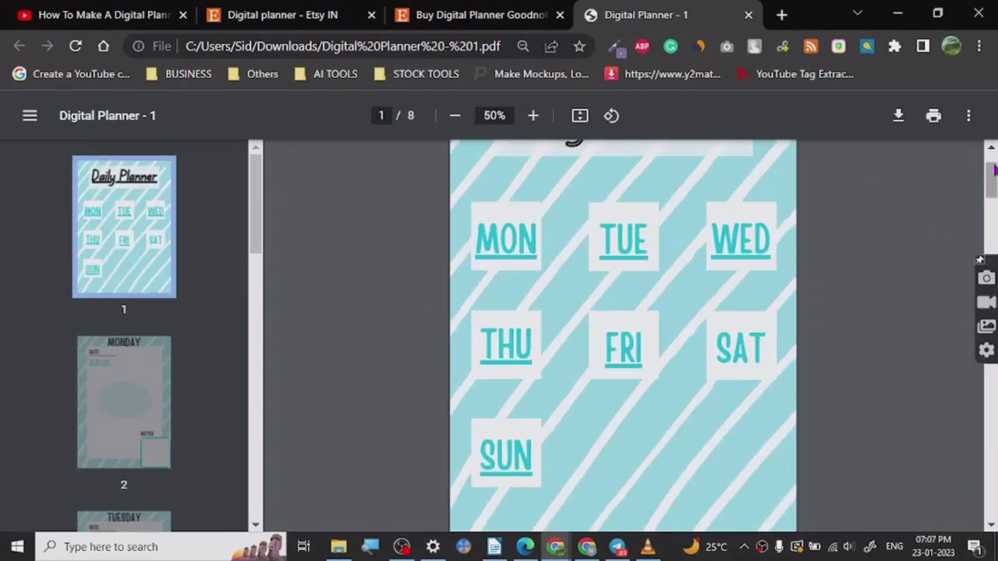
Step: Review the Etsy listing for the Goodnotes digital planner, including its page previews, price, highlights and description
click(422, 7)
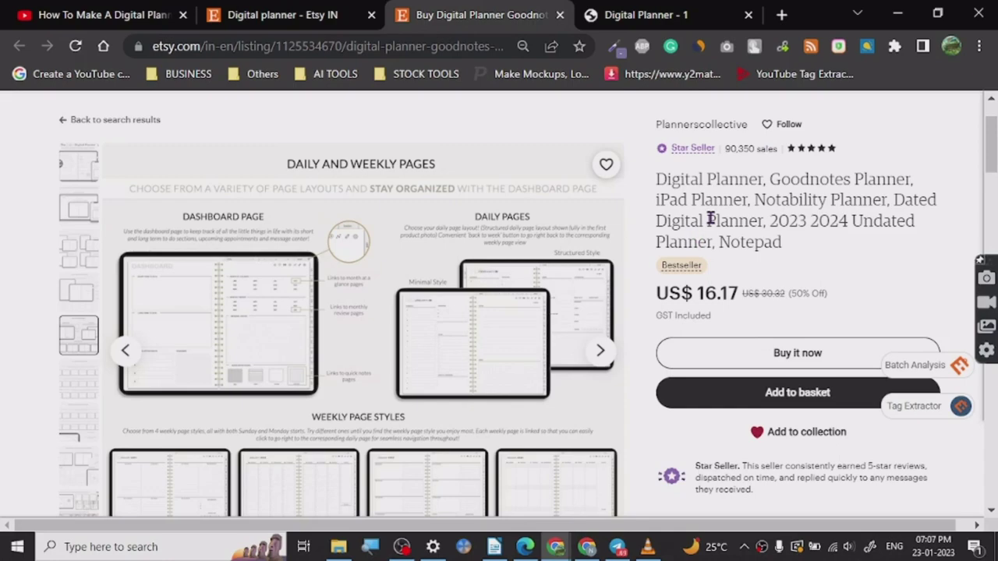
scroll(707, 226, down, 2)
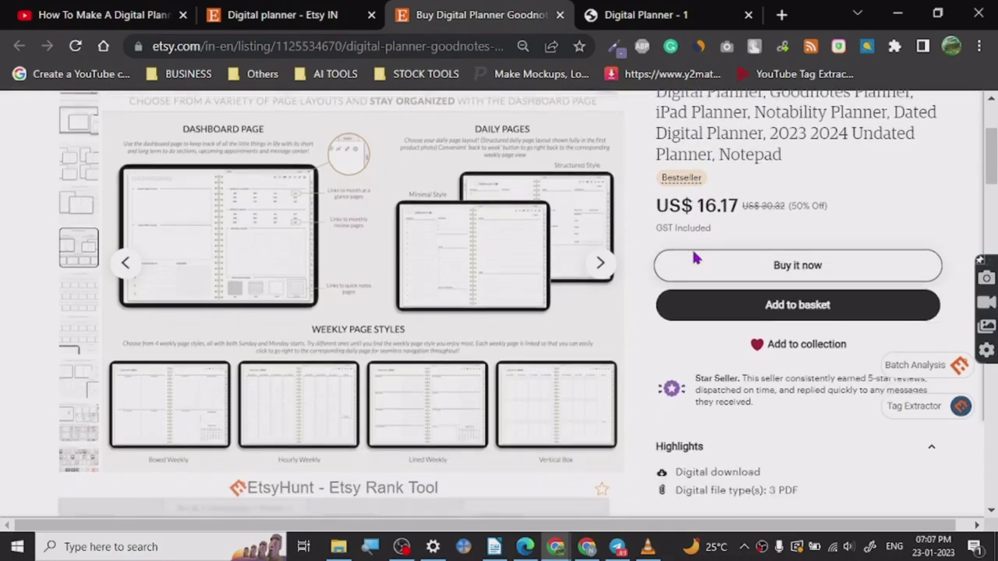
scroll(635, 382, down, 1)
scroll(623, 379, down, 5)
scroll(605, 377, up, 3)
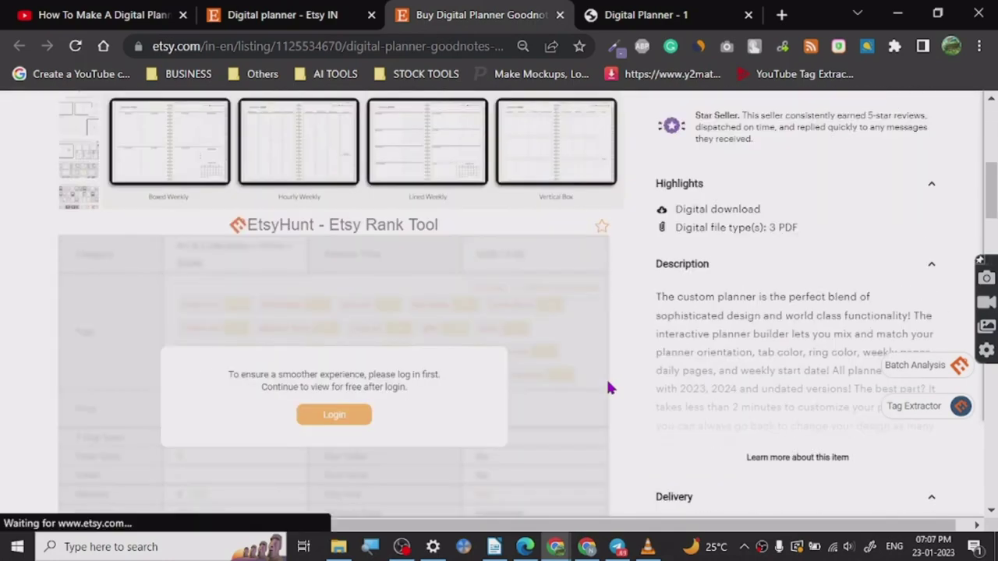
scroll(605, 377, up, 1)
scroll(607, 388, up, 2)
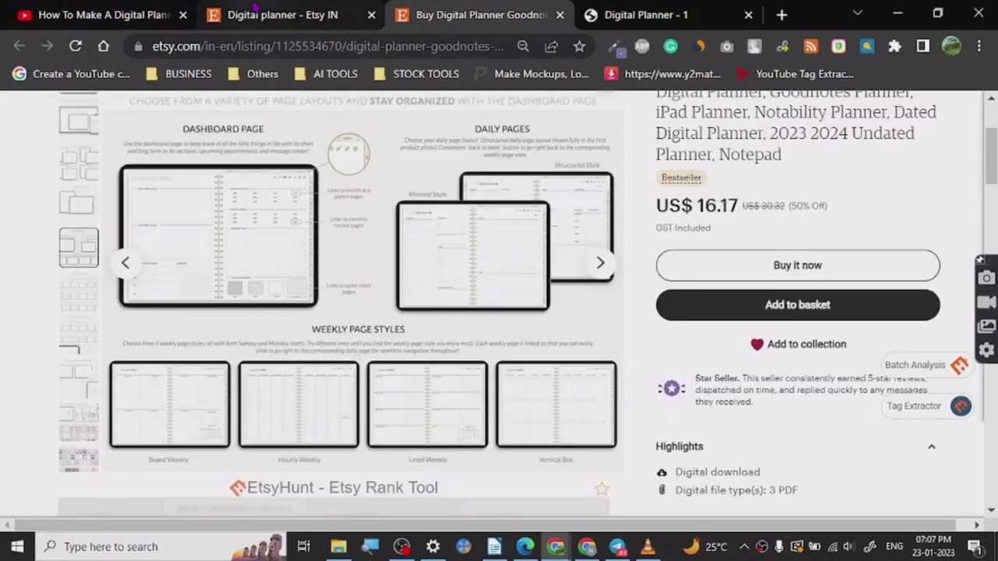
Step: Browse the Etsy search results for digital planners, comparing cover designs and prices, and return to the Most Loved listings
click(255, 7)
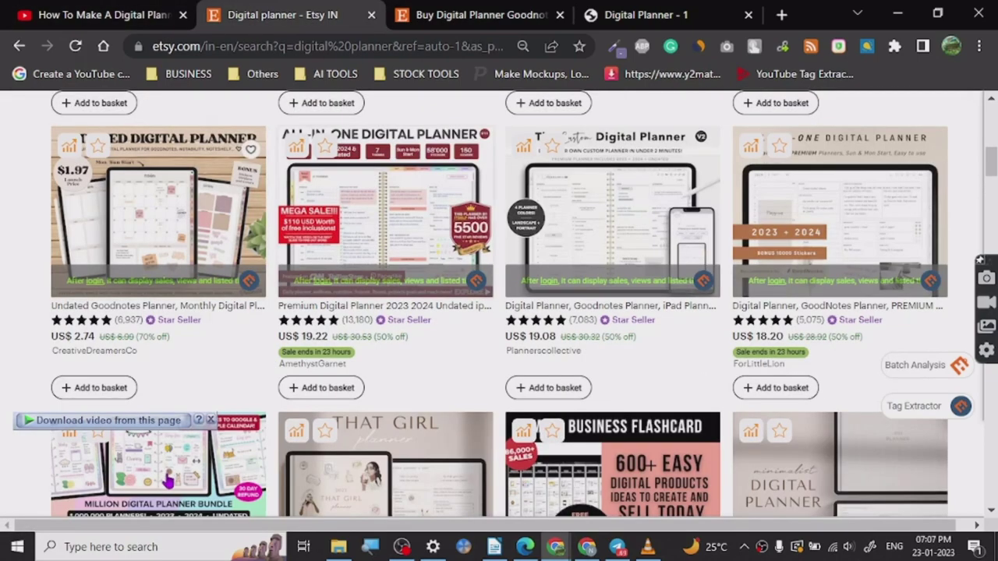
scroll(7, 389, down, 3)
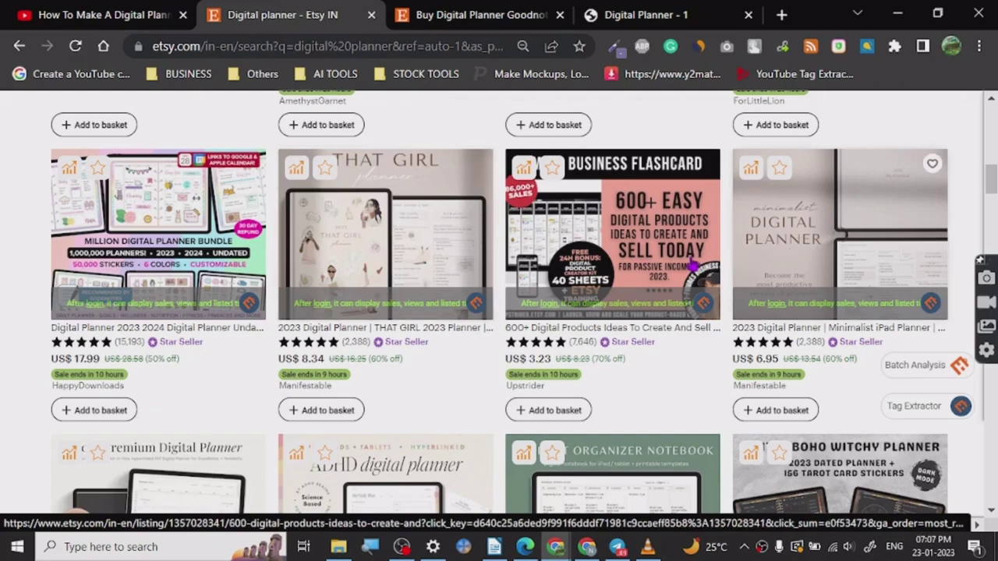
scroll(657, 319, down, 3)
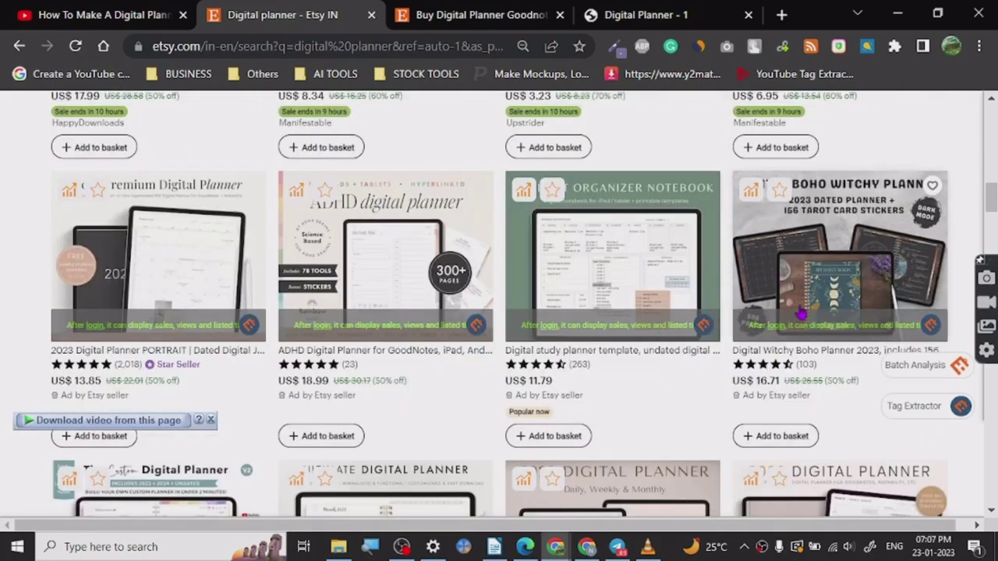
click(783, 288)
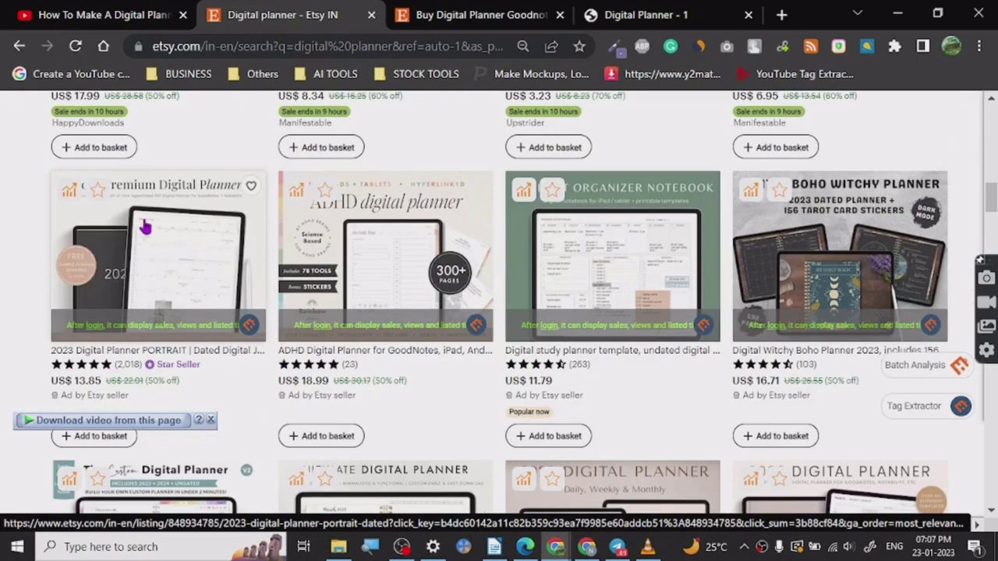
scroll(108, 470, down, 1)
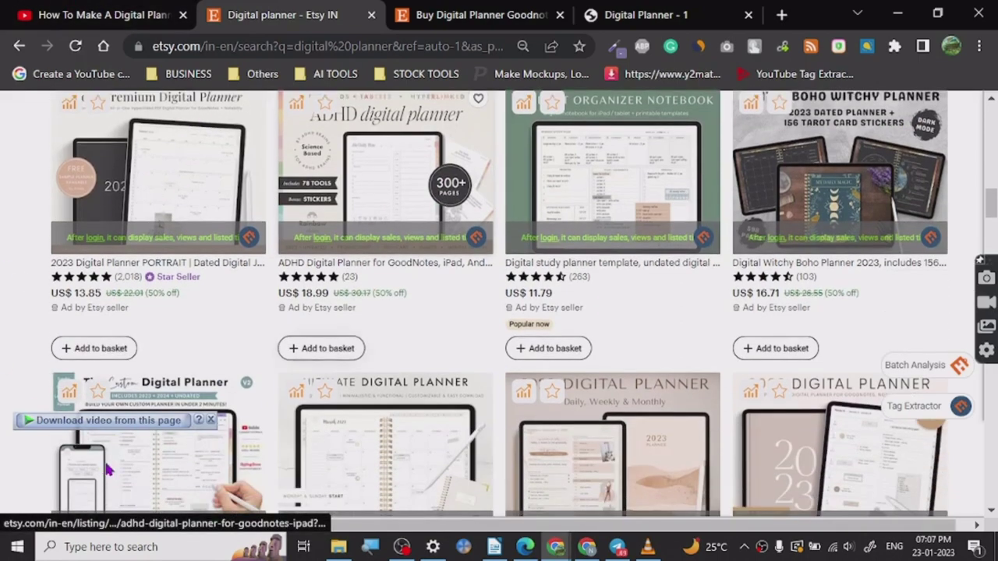
scroll(281, 350, down, 1)
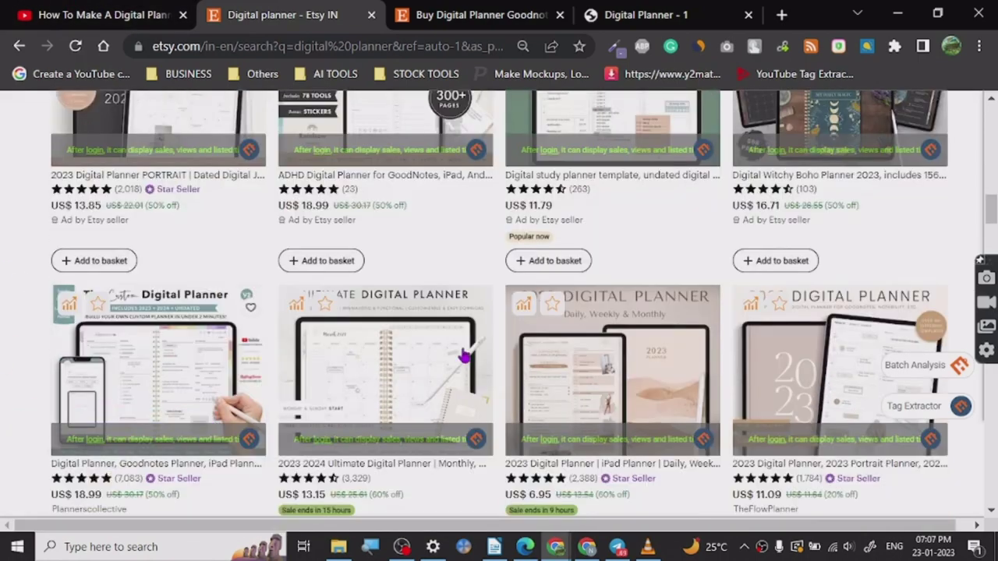
scroll(635, 311, down, 4)
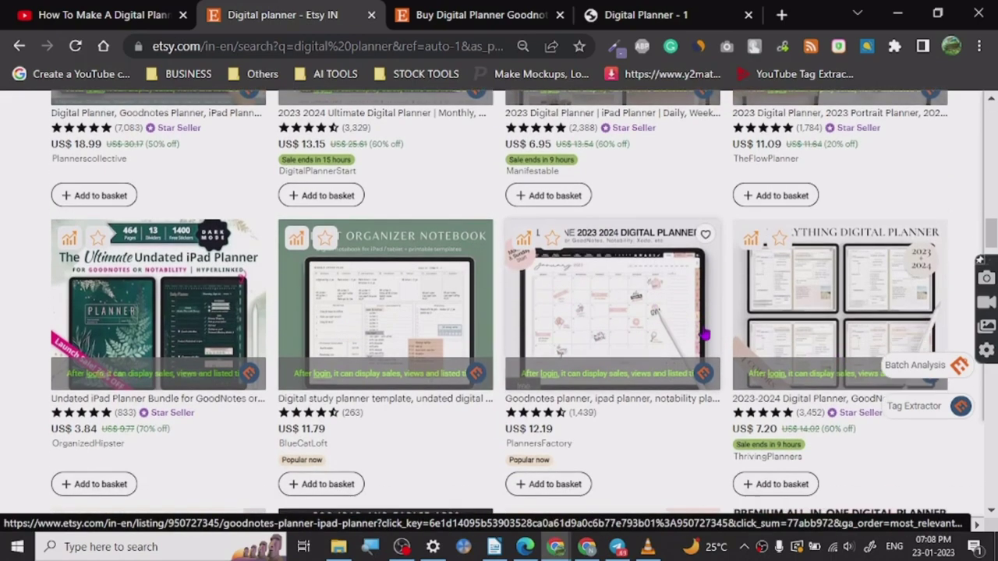
scroll(709, 336, up, 1)
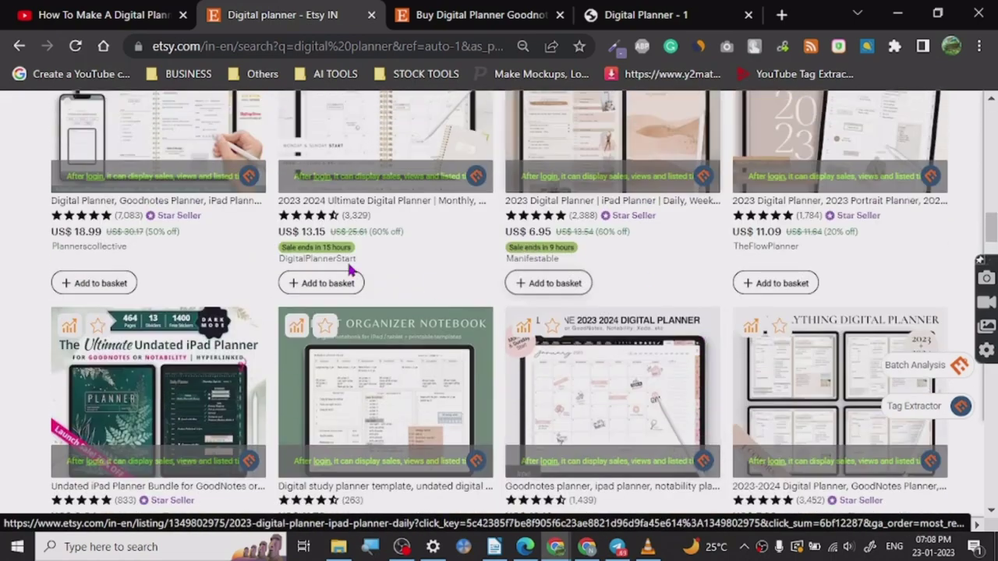
scroll(350, 263, up, 3)
scroll(350, 270, up, 6)
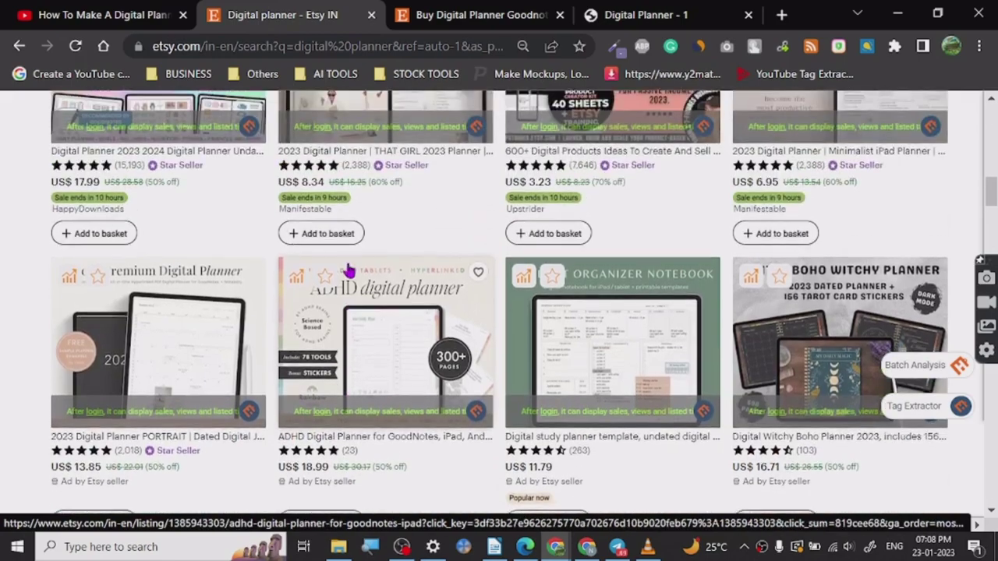
scroll(350, 270, up, 3)
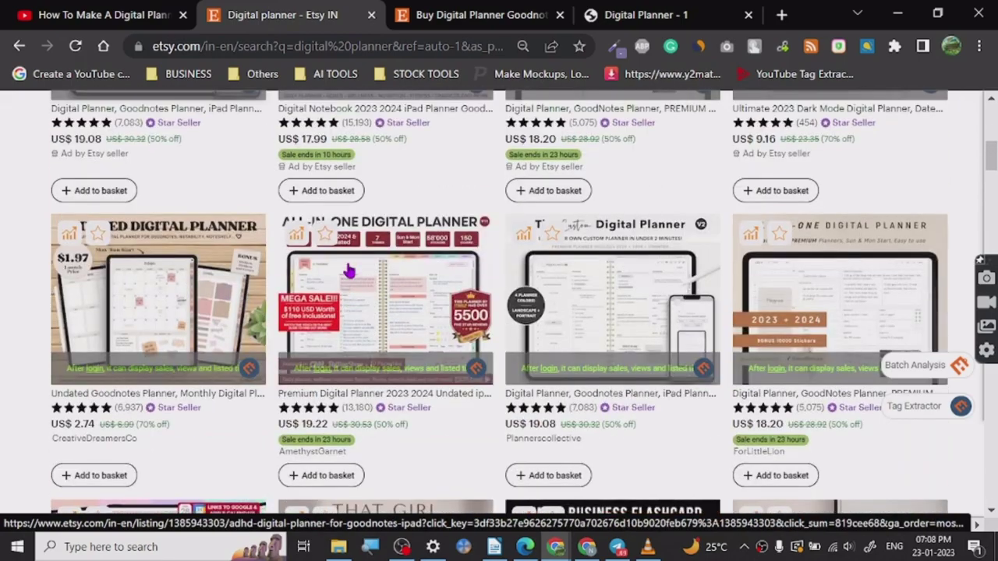
scroll(347, 269, up, 5)
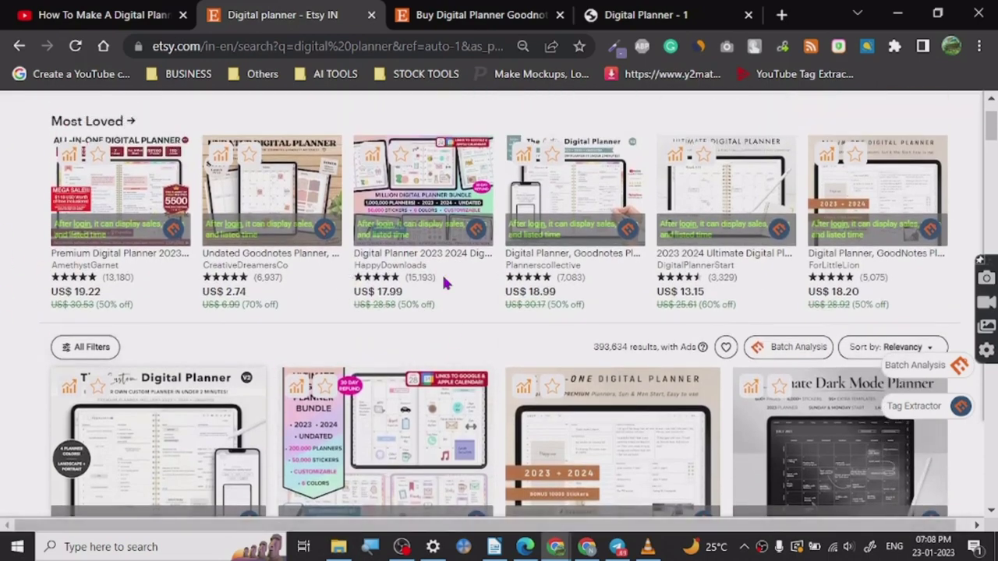
Step: View the YouTube video page about making a digital planner to sell on Etsy, and return to the planner PDF's Daily Planner cover
click(88, 9)
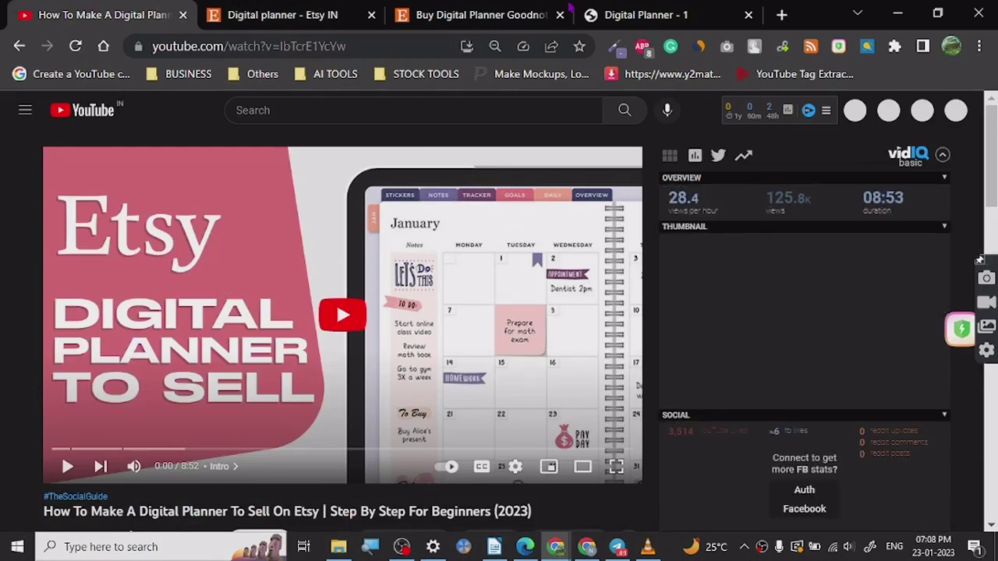
click(578, 11)
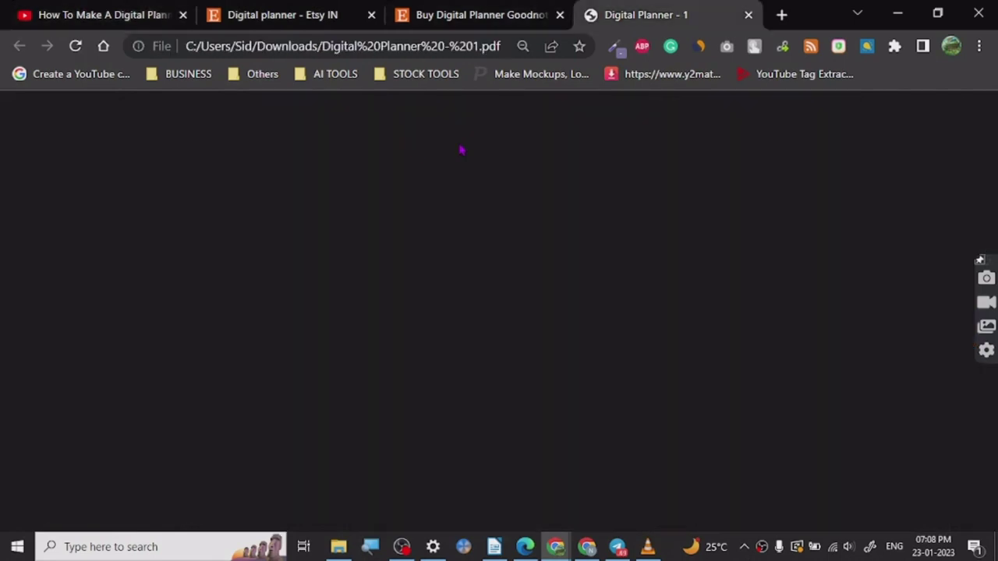
click(49, 8)
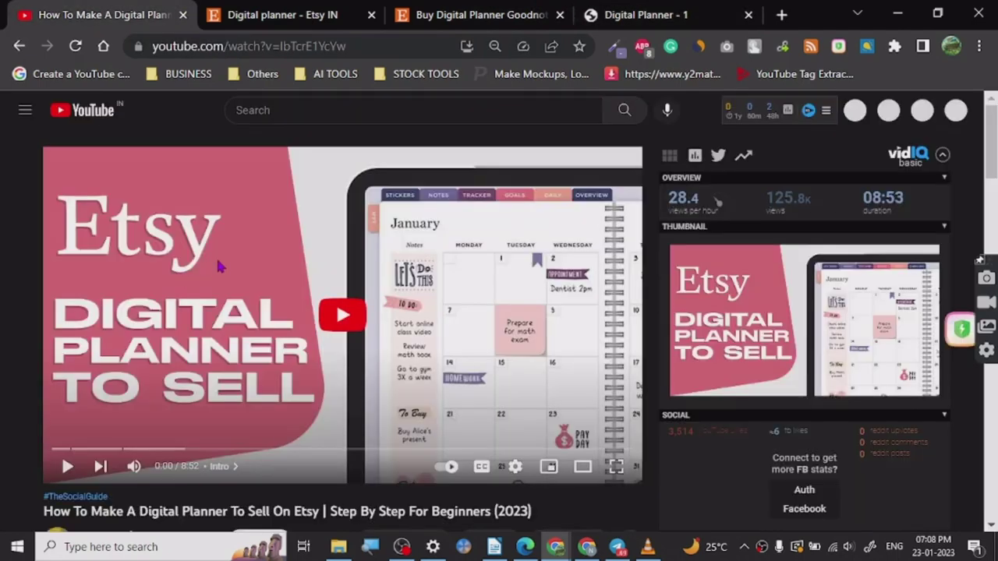
key(ctrl+4)
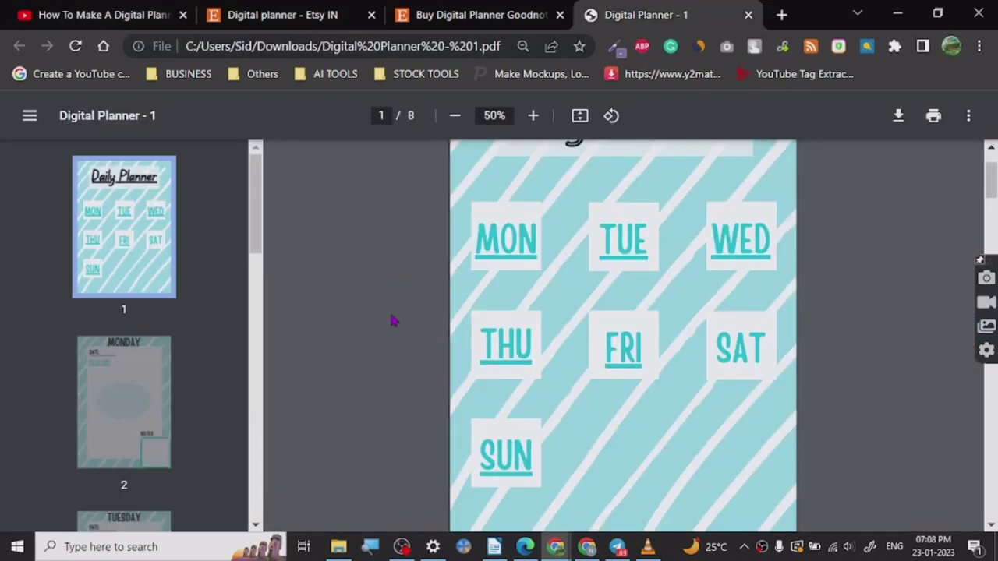
scroll(394, 320, up, 1)
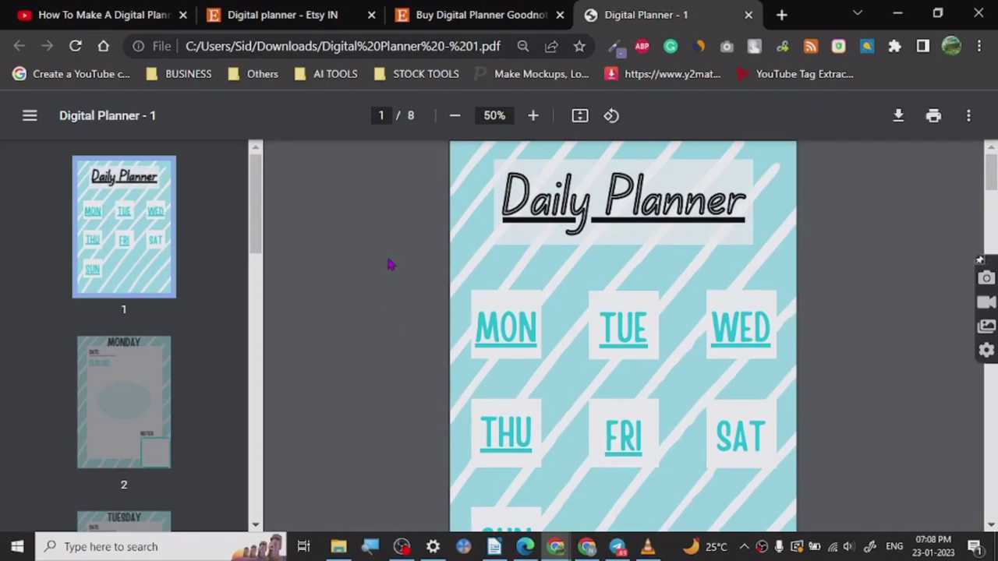
click(402, 546)
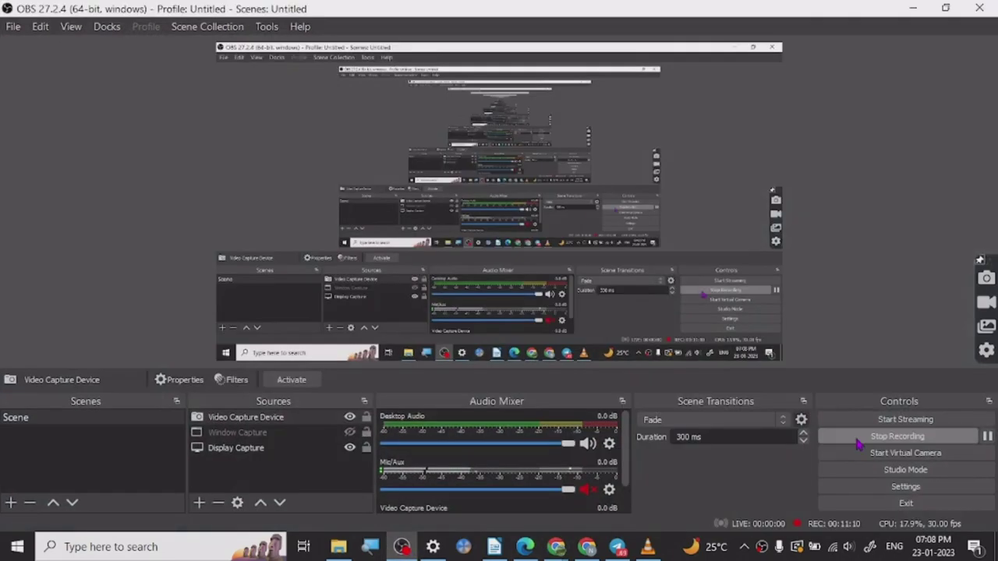